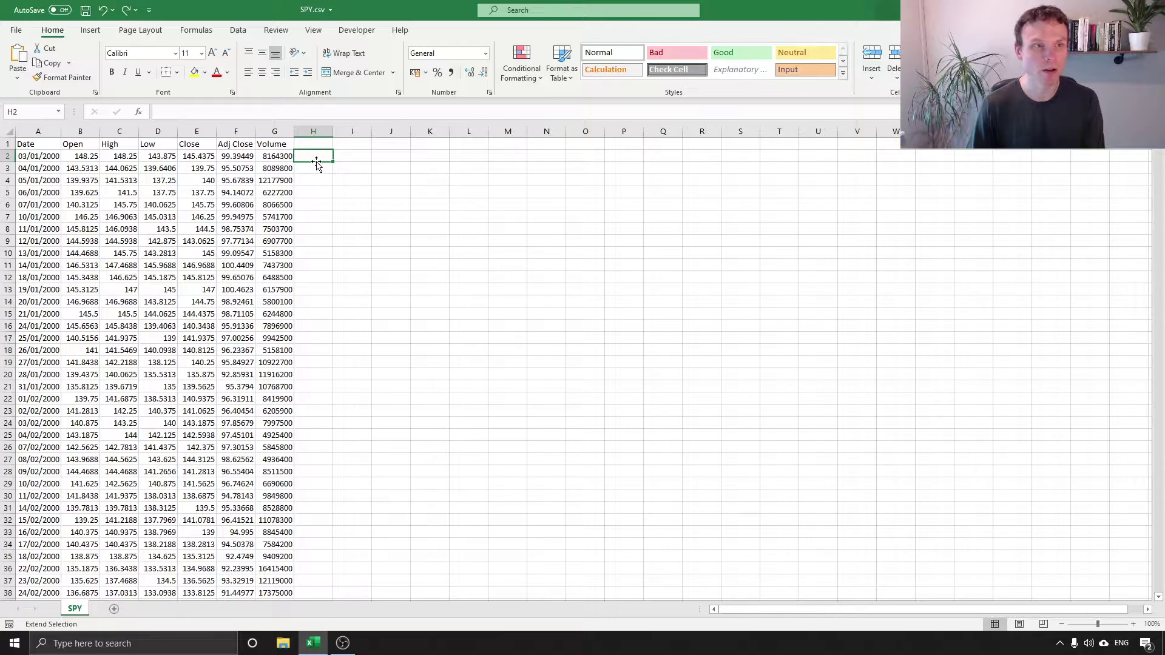
# Enter =F2/E2 in H2 and fill it down column H, giving 0.683417 per row
pyautogui.write('=')
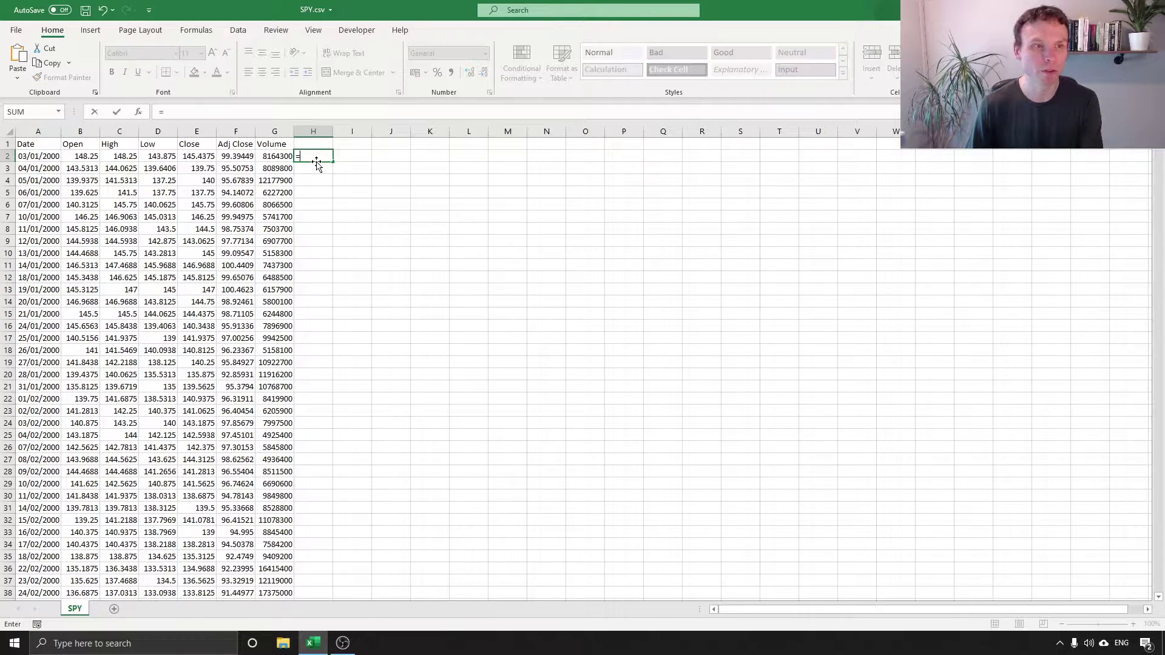
pyautogui.click(234, 157)
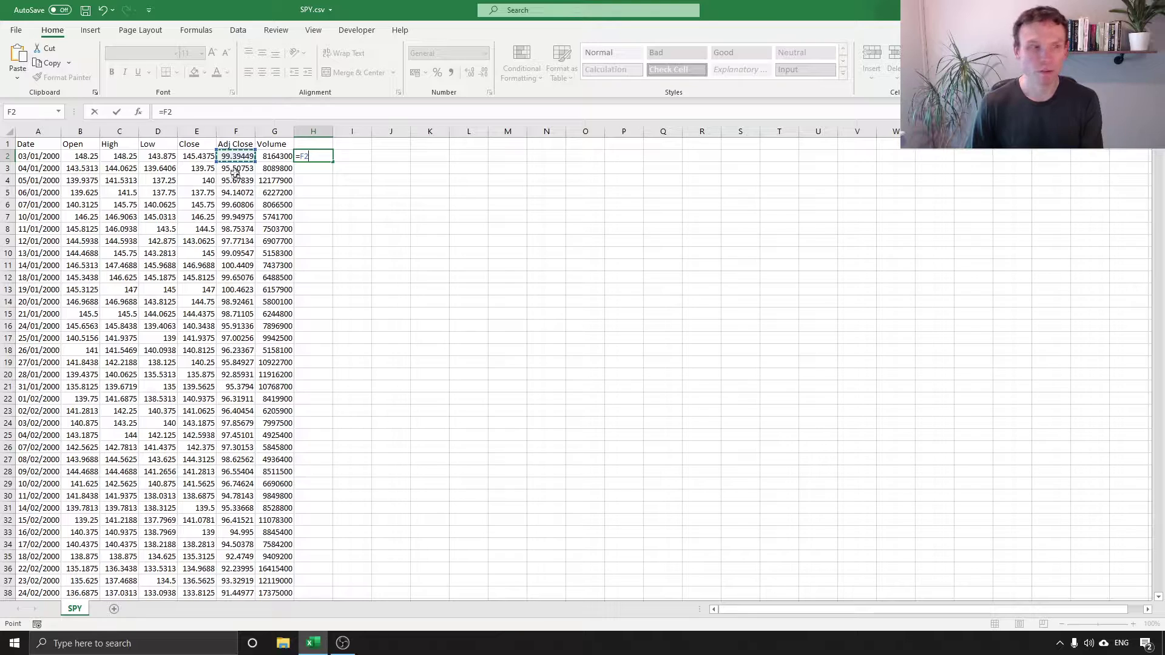
pyautogui.write('/')
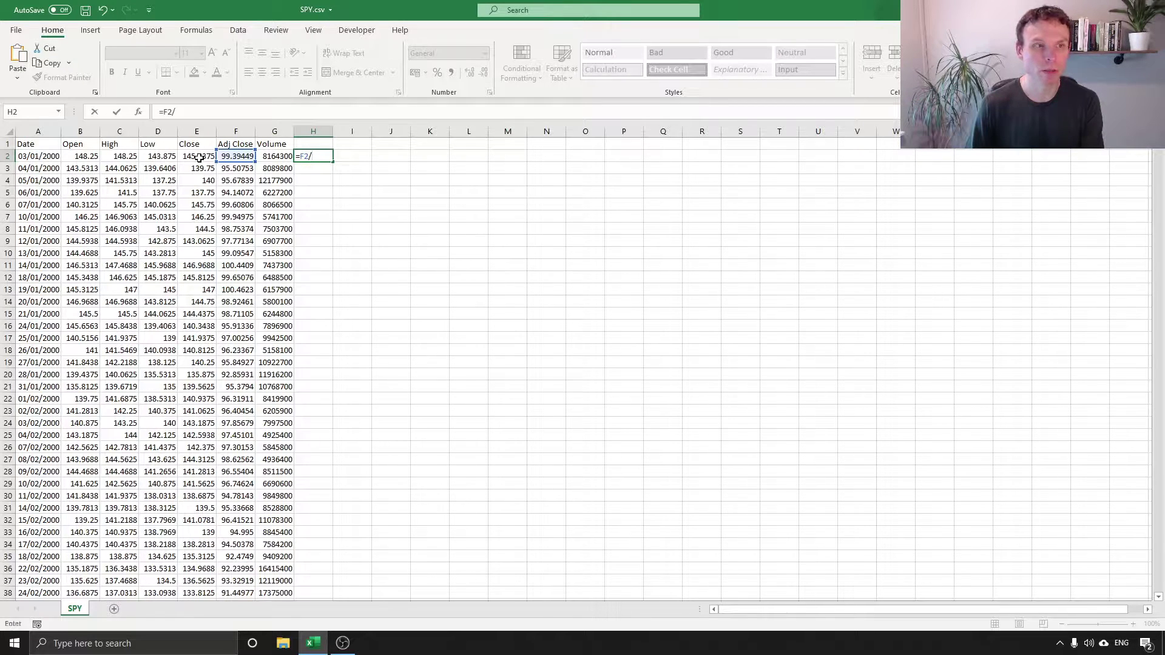
pyautogui.click(199, 158)
pyautogui.press('Return')
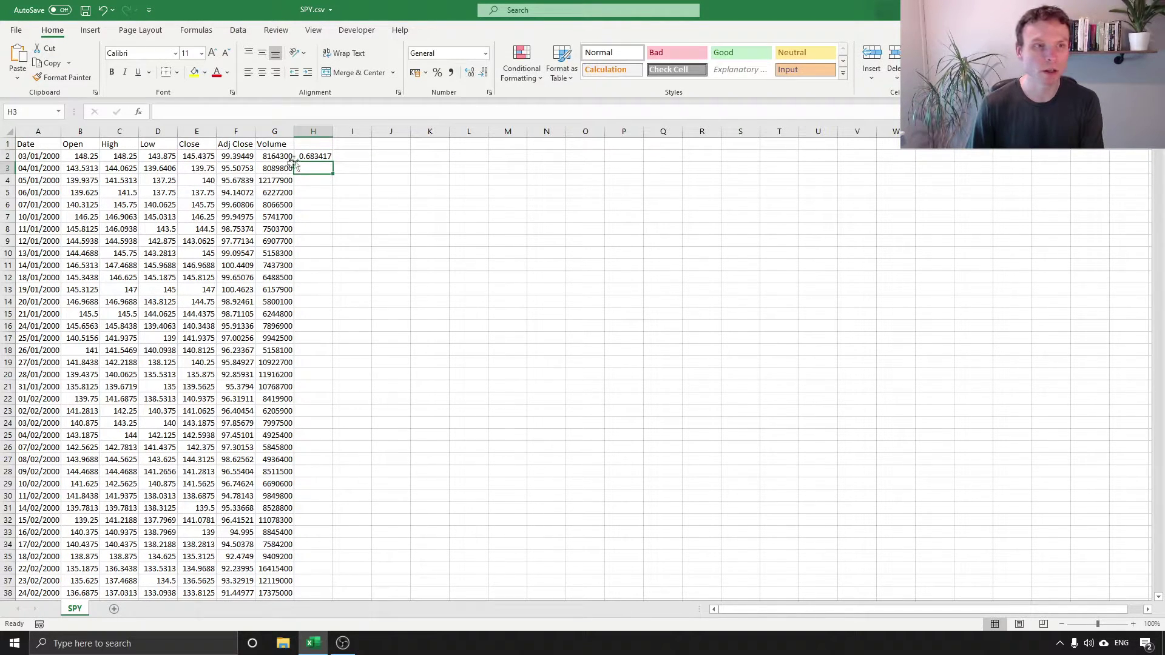
pyautogui.click(307, 156)
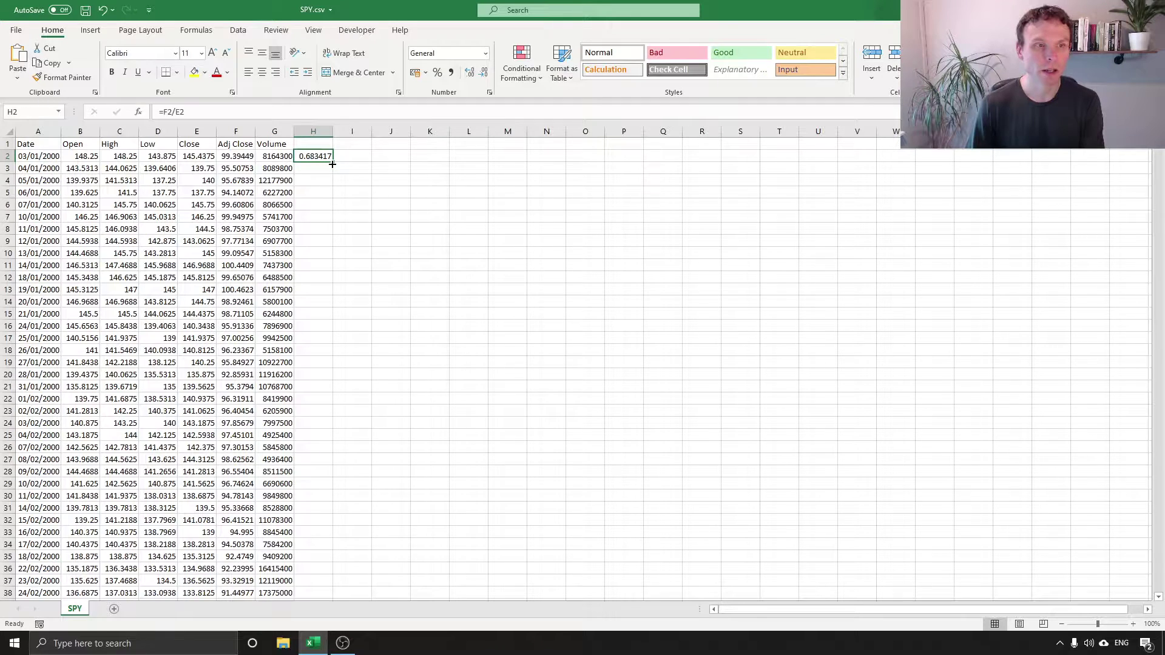
pyautogui.doubleClick(332, 164)
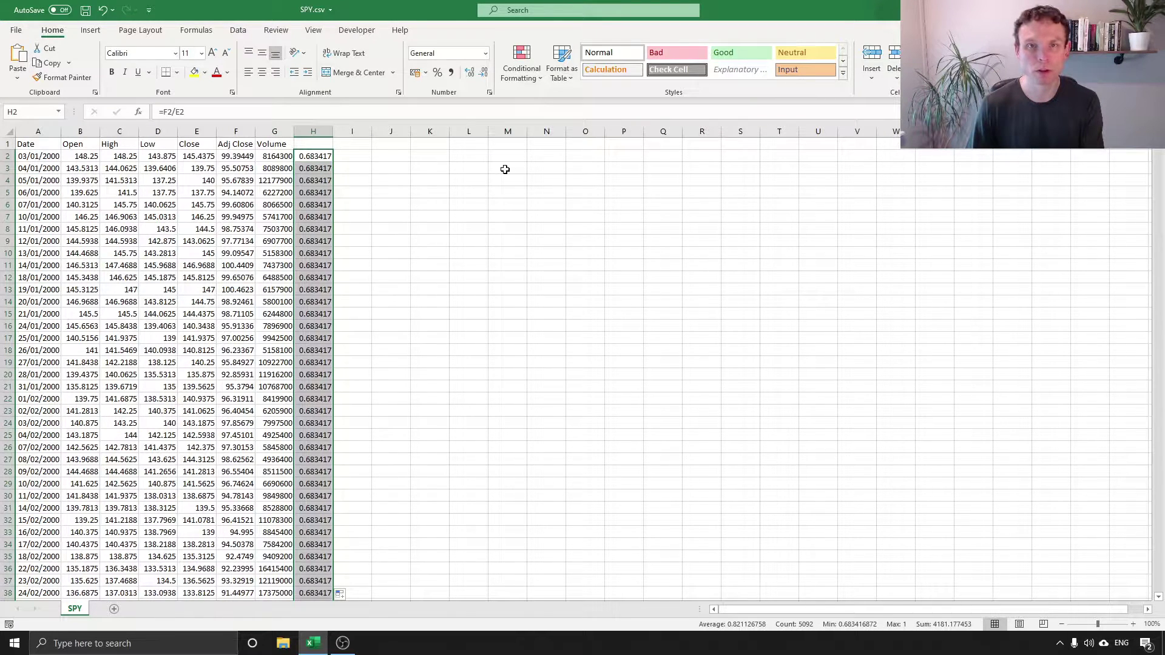
pyautogui.moveTo(25, 145); pyautogui.dragTo(202, 155)
# Copy the A1:E2 headers and first row to I1 and add a Volume header in N1
pyautogui.hotkey('ctrl', 'c')
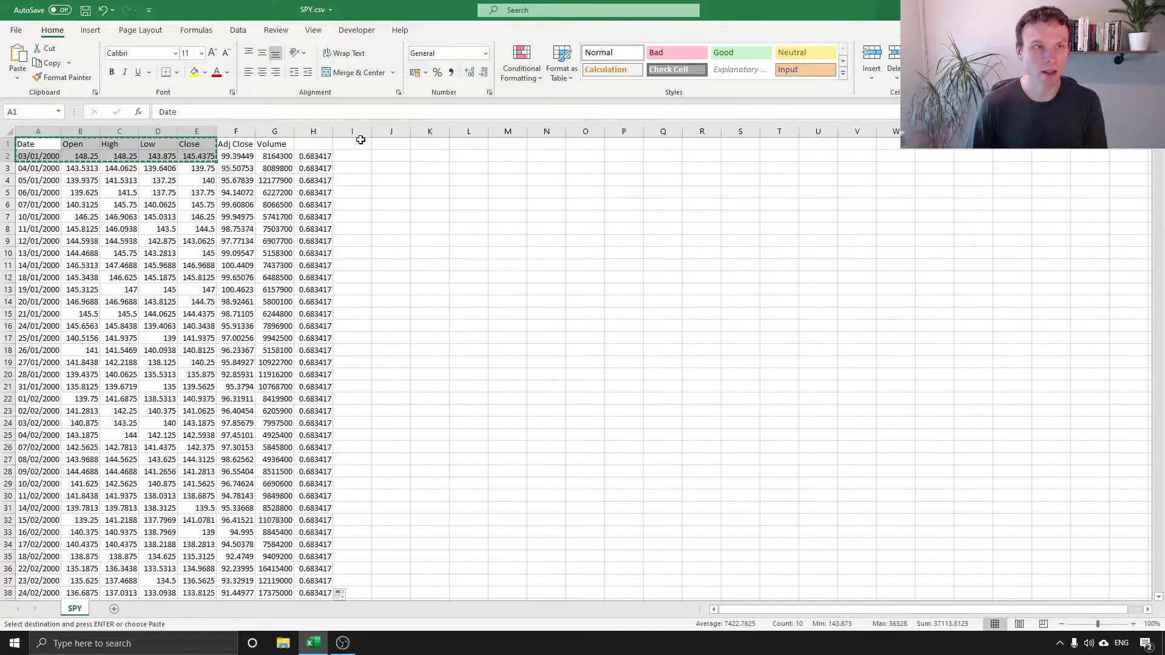
pyautogui.click(360, 140)
pyautogui.hotkey('ctrl', 'v')
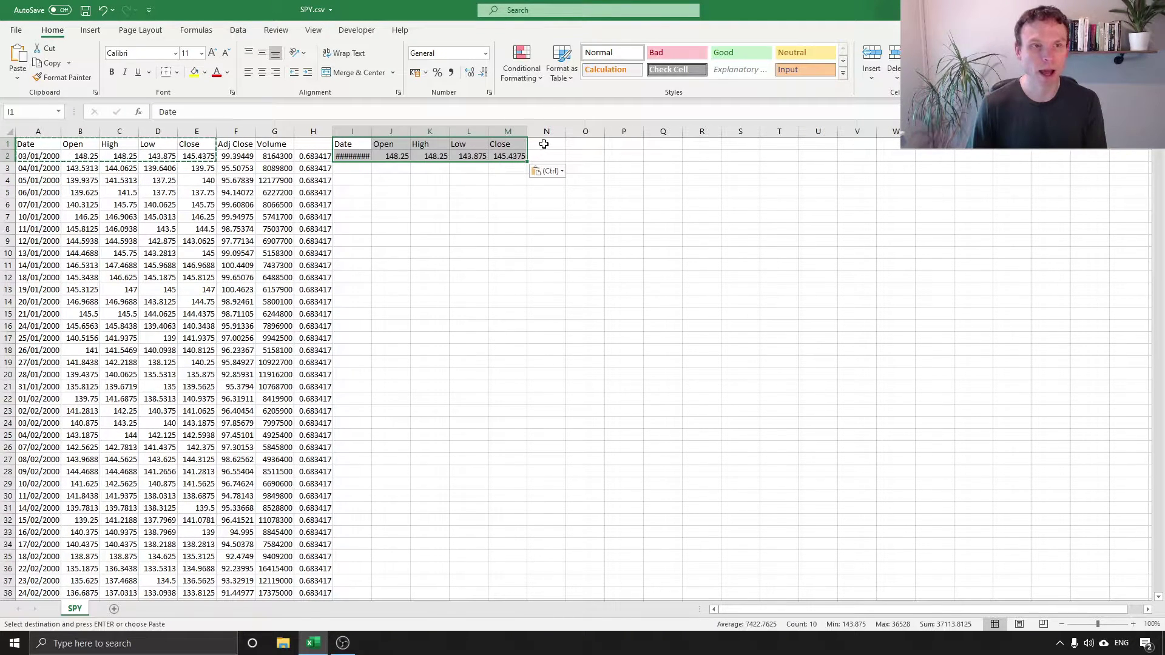
pyautogui.click(544, 144)
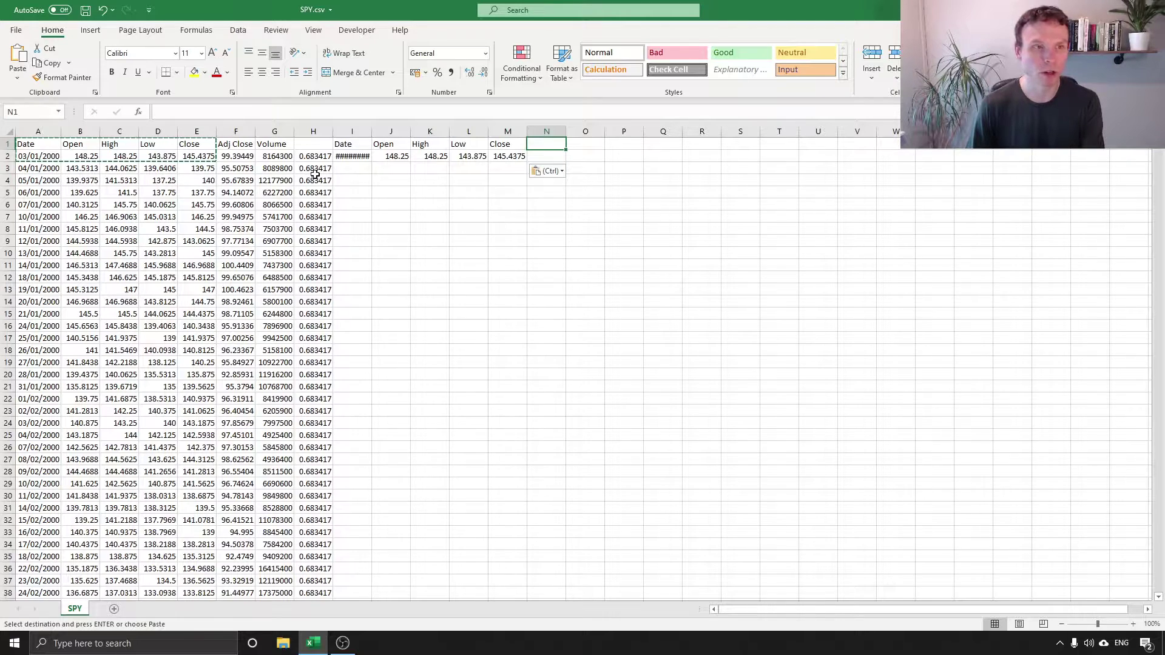
pyautogui.write('Volume')
pyautogui.press('Return')
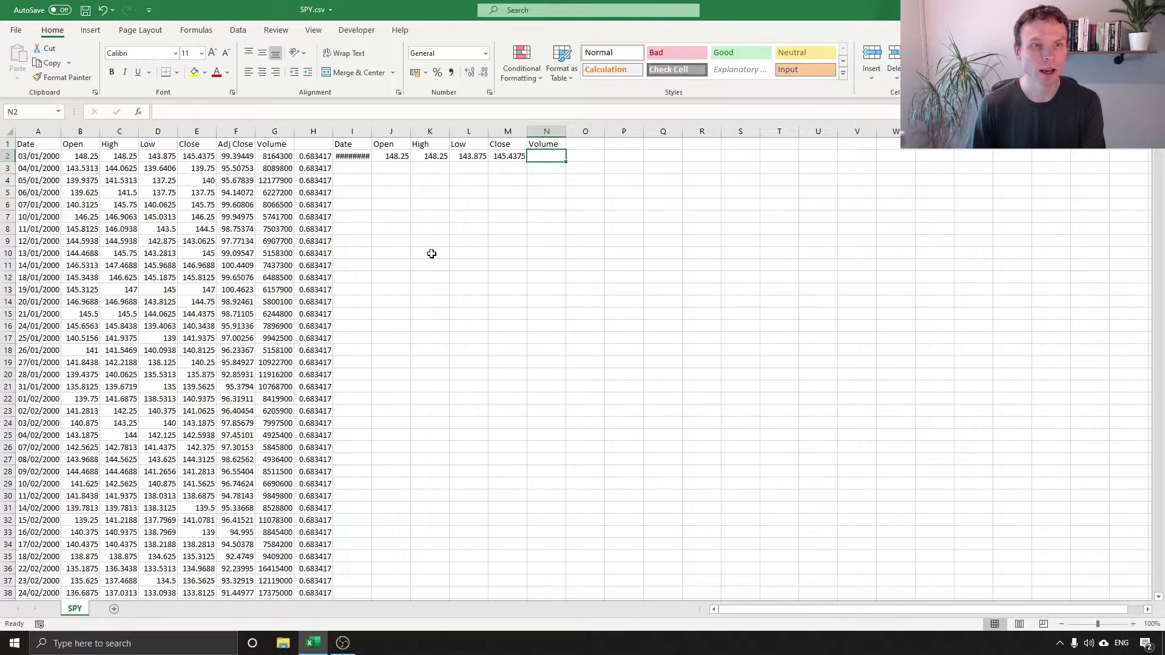
# Link I2 to the date with =A2 and fill it down column I
pyautogui.click(364, 156)
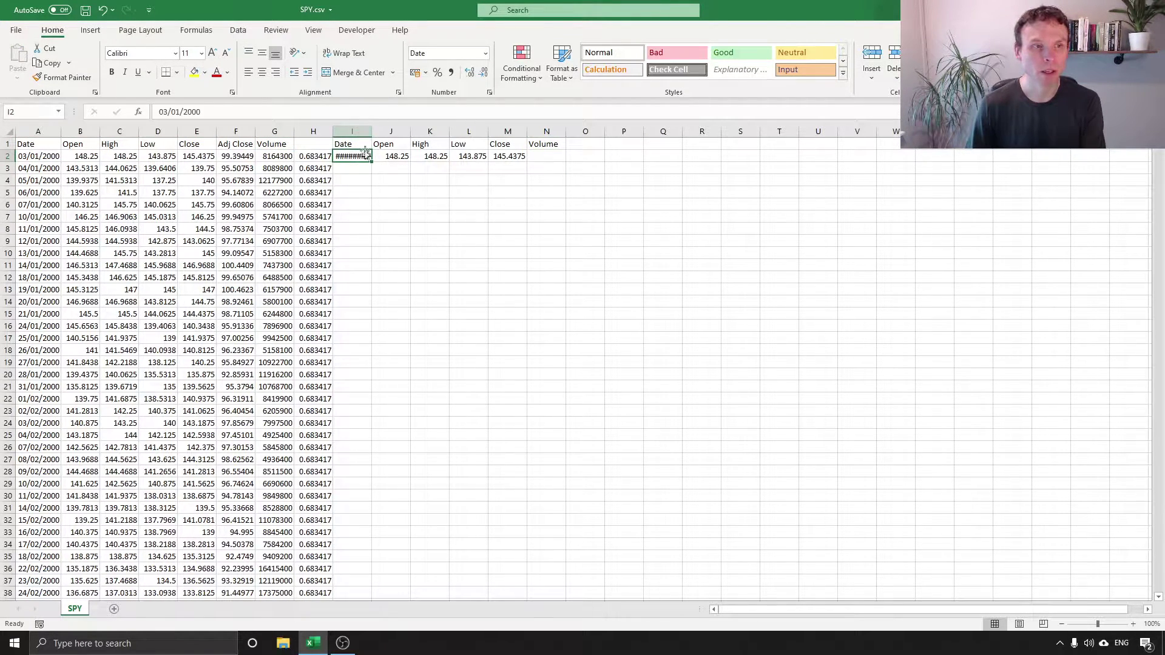
pyautogui.write('=')
pyautogui.click(52, 156)
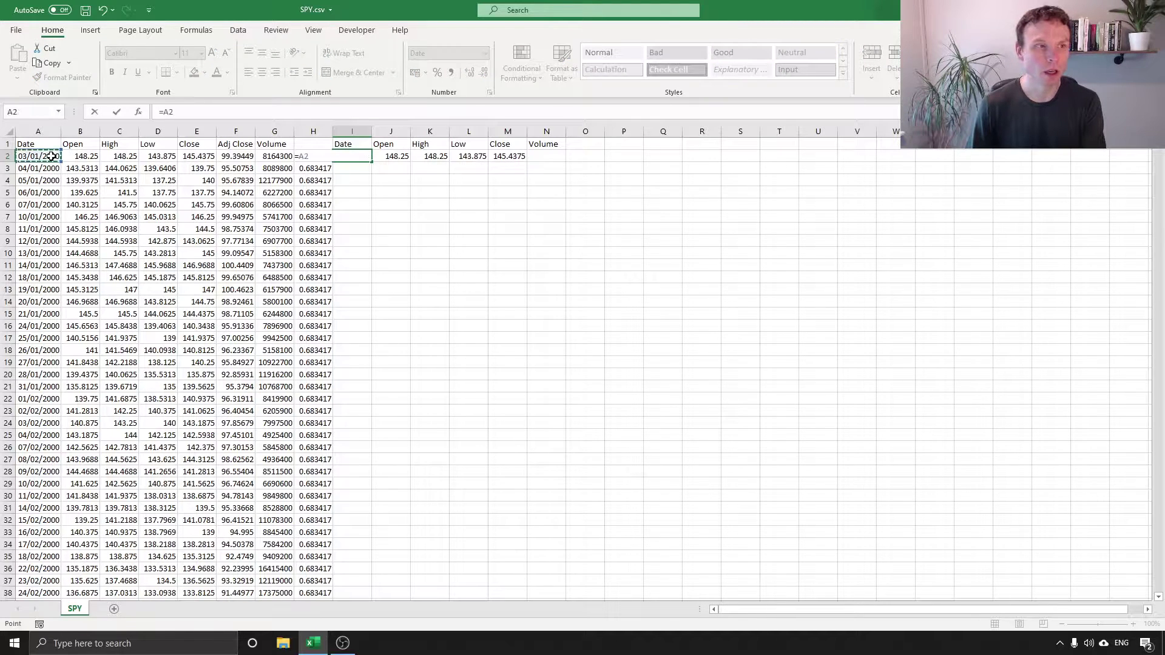
pyautogui.press('Return')
pyautogui.click(367, 157)
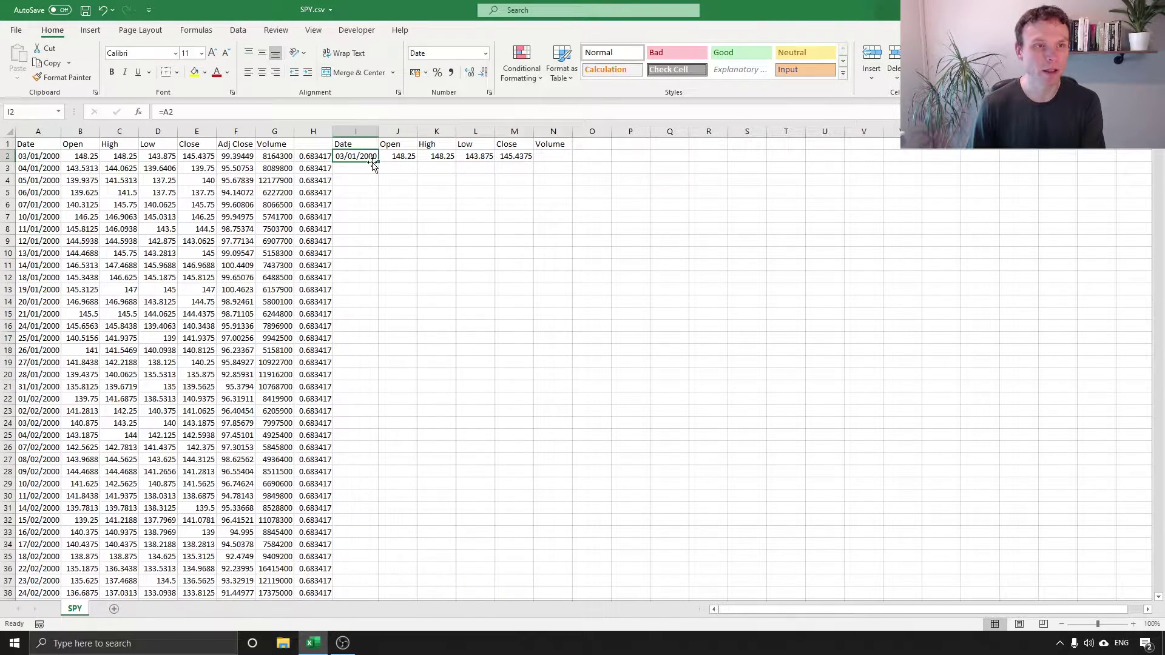
pyautogui.doubleClick(378, 163)
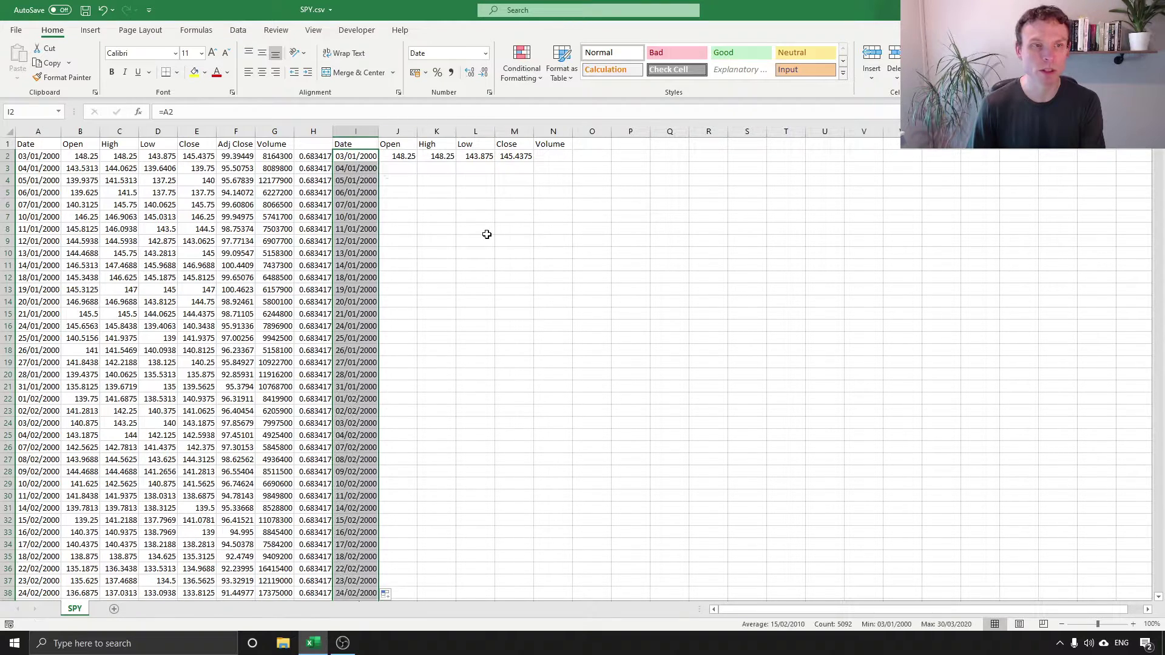
# Clear the pasted first-row values in J2:N2
pyautogui.moveTo(403, 156); pyautogui.dragTo(537, 157)
pyautogui.press('Delete')
pyautogui.click(425, 204)
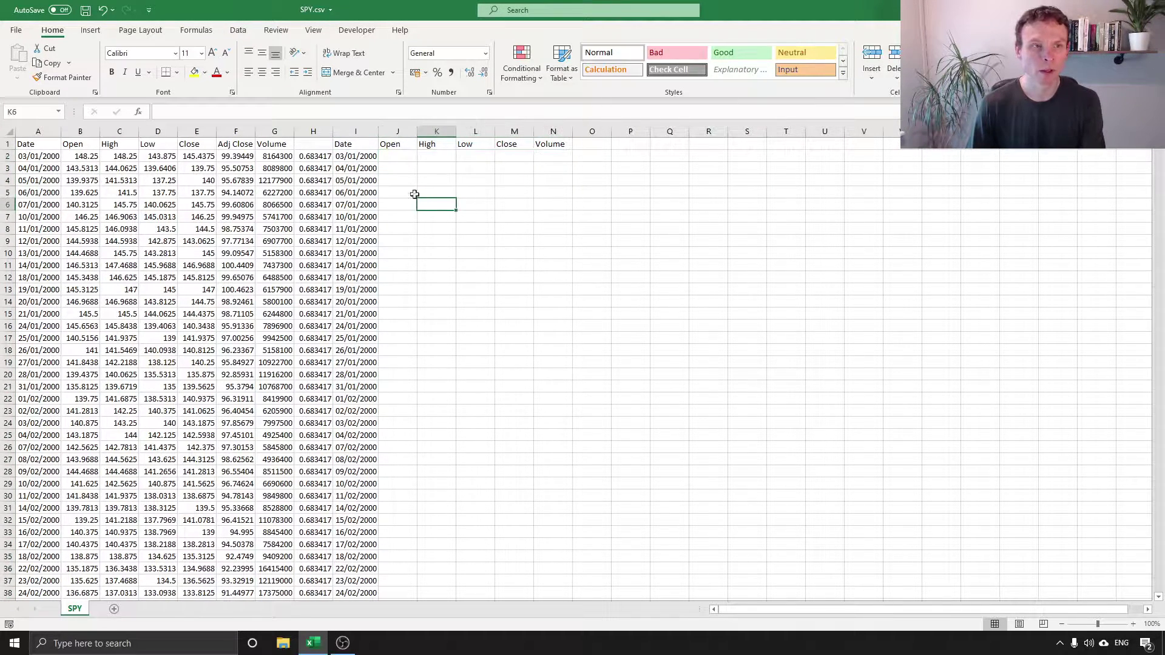
# Enter the adjusted Open formula =B2*$H2 in J2 and copy it across to L2
pyautogui.click(395, 154)
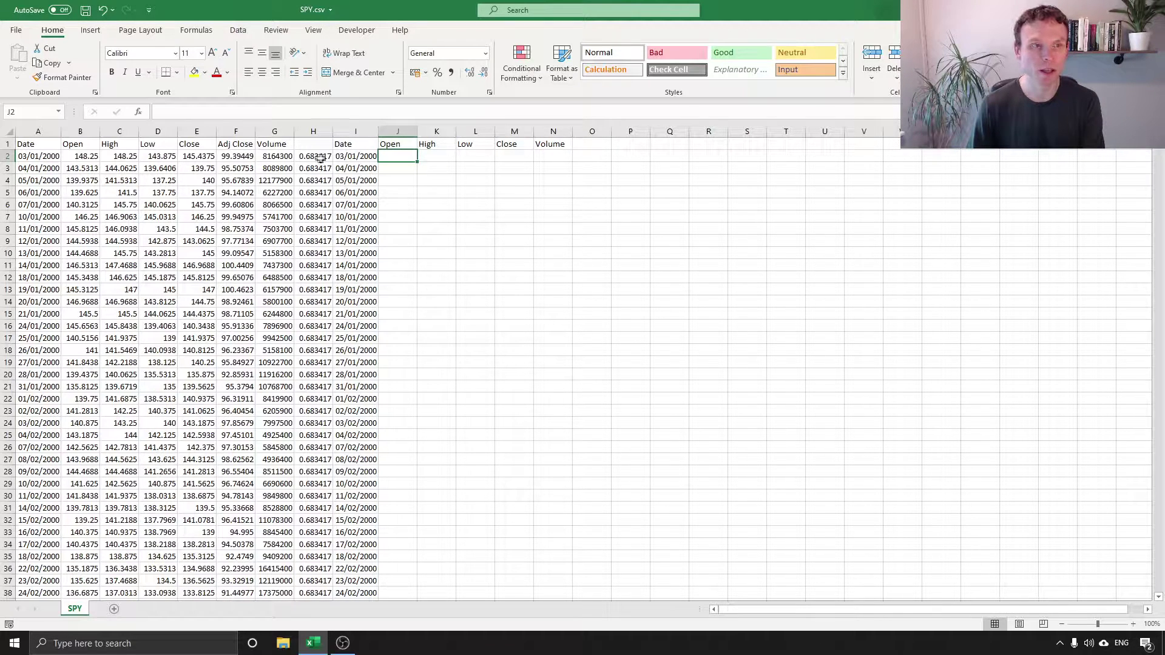
pyautogui.write('=')
pyautogui.click(85, 157)
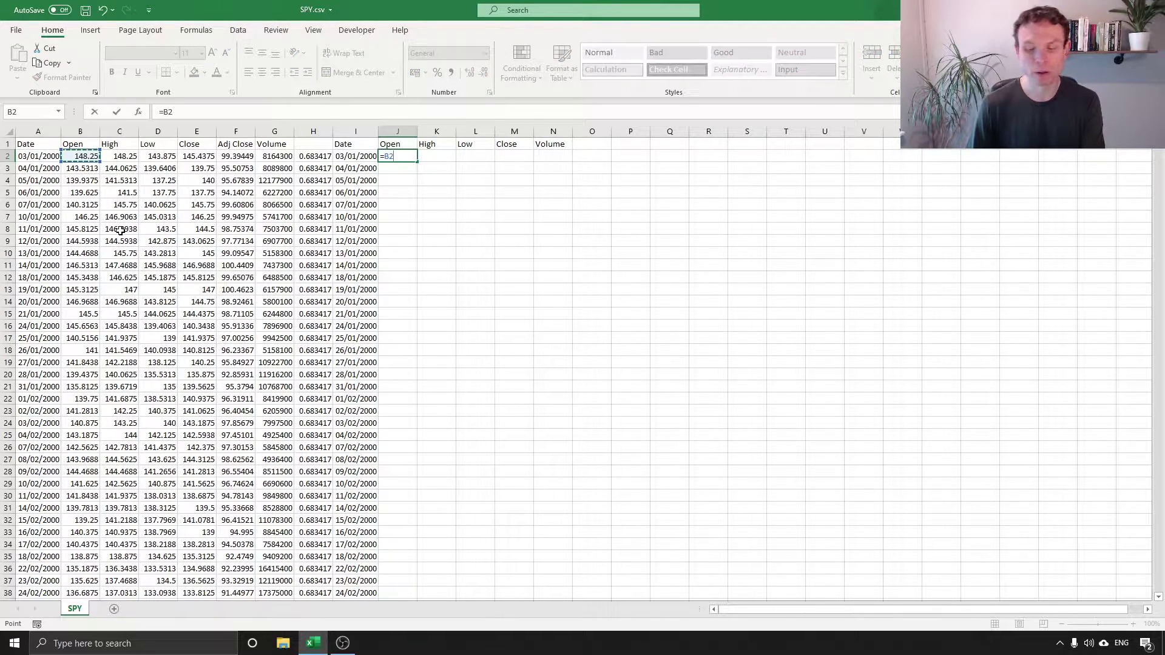
pyautogui.write('*')
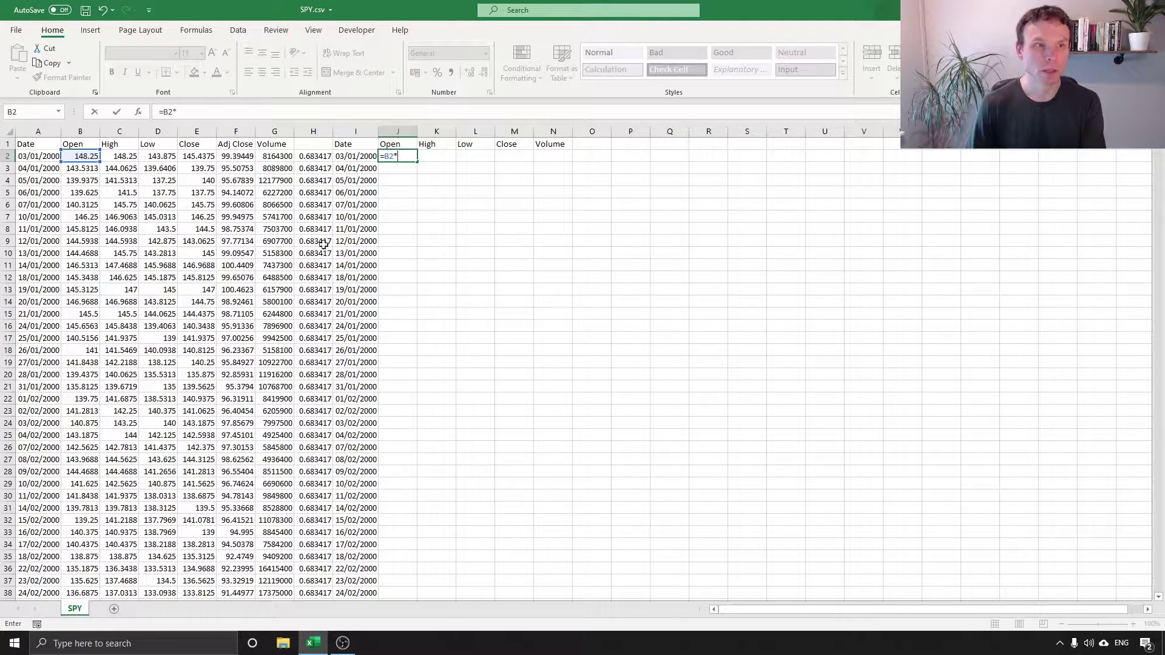
pyautogui.click(316, 156)
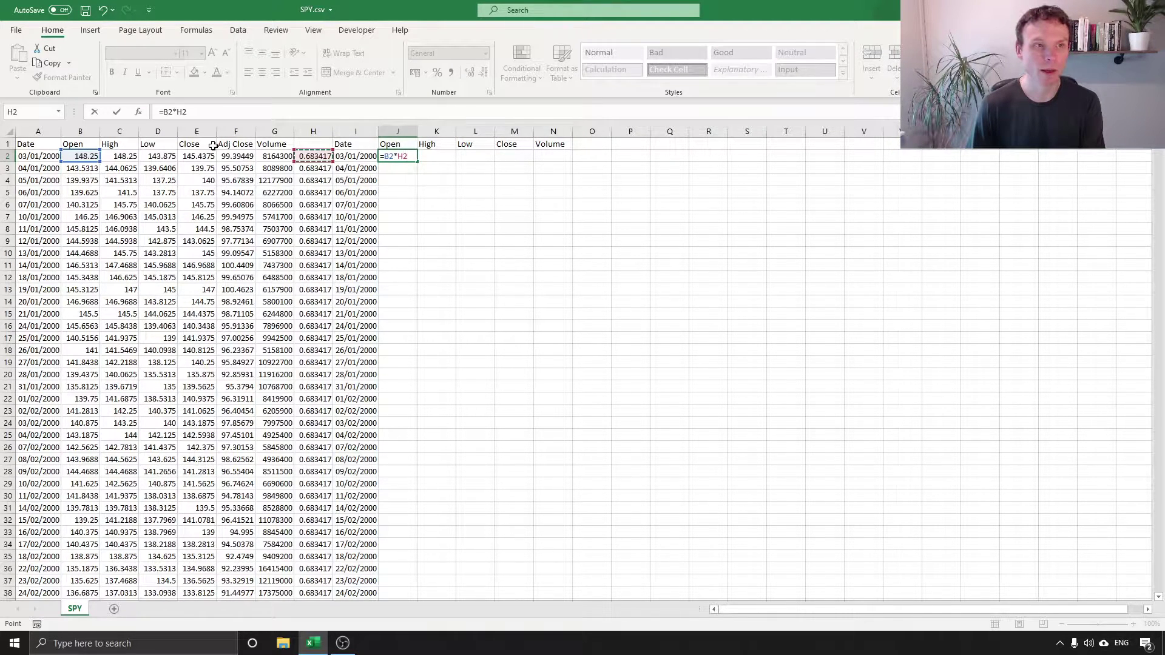
pyautogui.click(175, 112)
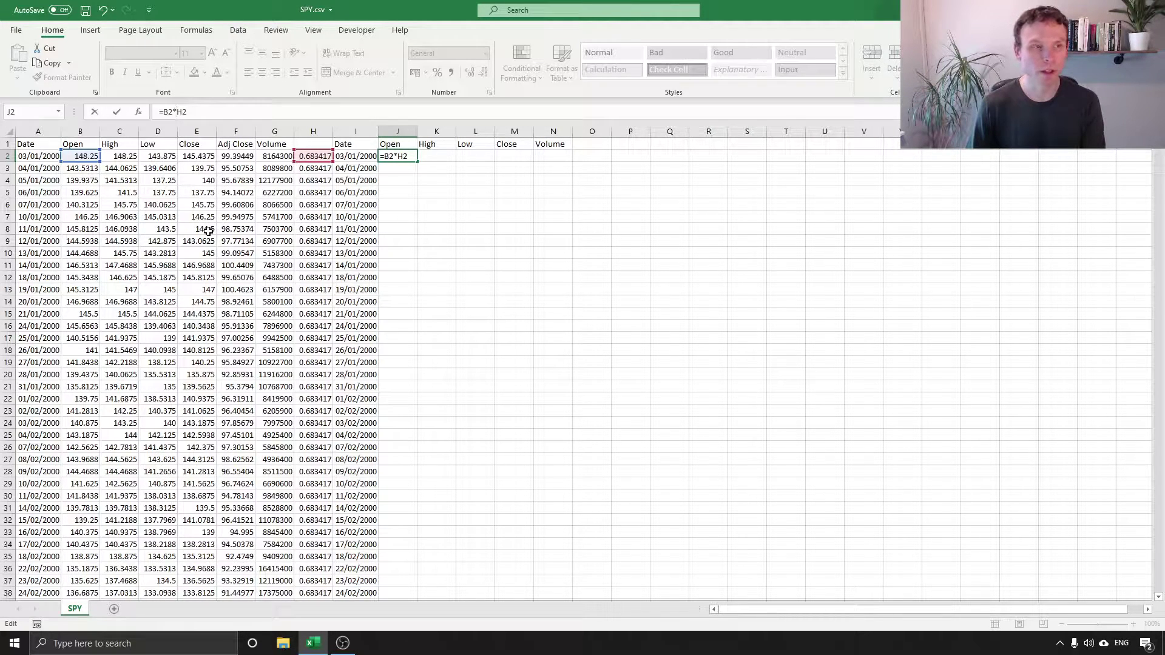
pyautogui.write('$')
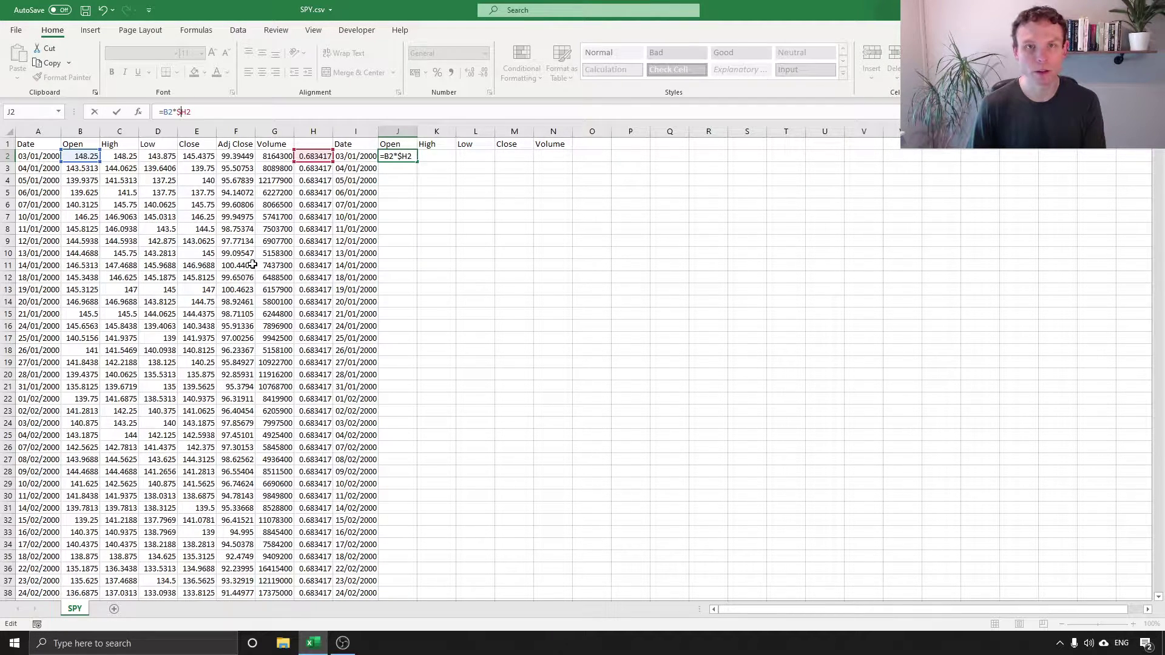
pyautogui.press('Return')
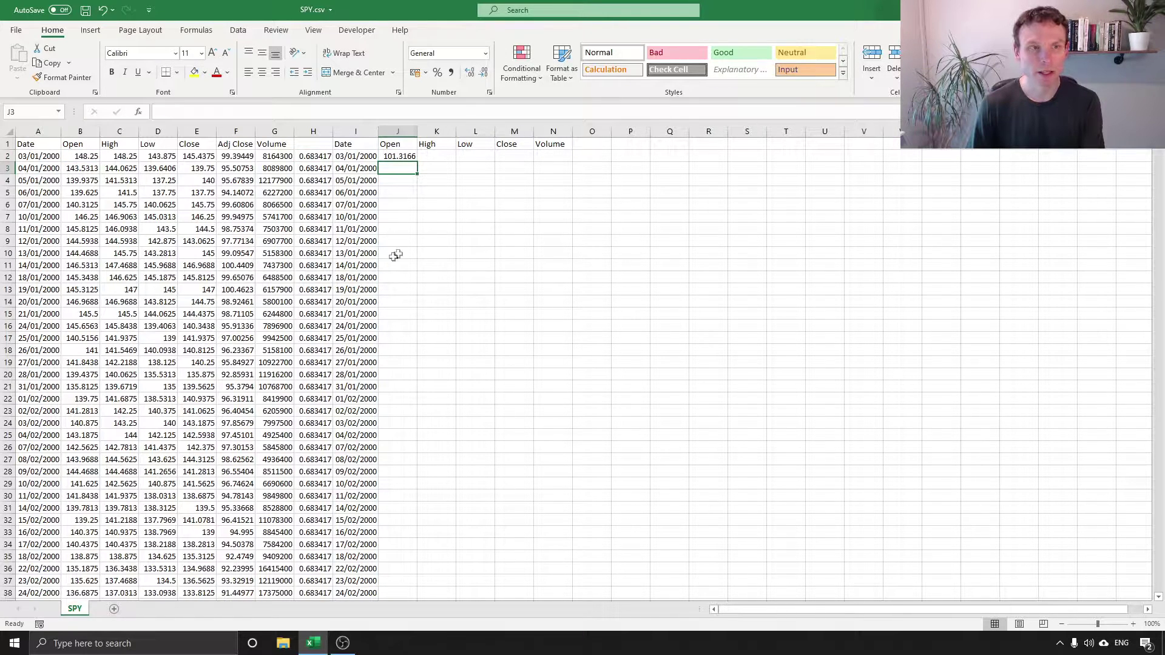
pyautogui.click(395, 158)
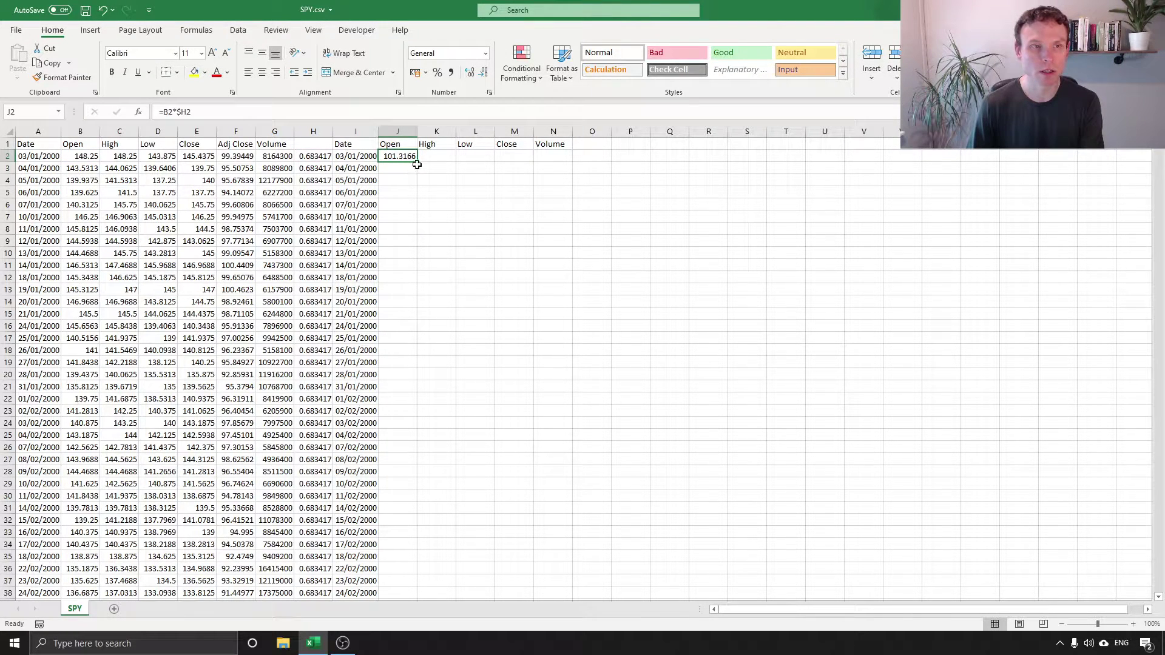
pyautogui.moveTo(416, 162); pyautogui.dragTo(528, 165)
# Check M2's =E2*$H2, set N2 to =G2, and fill J2:N2 down all rows
pyautogui.click(515, 177)
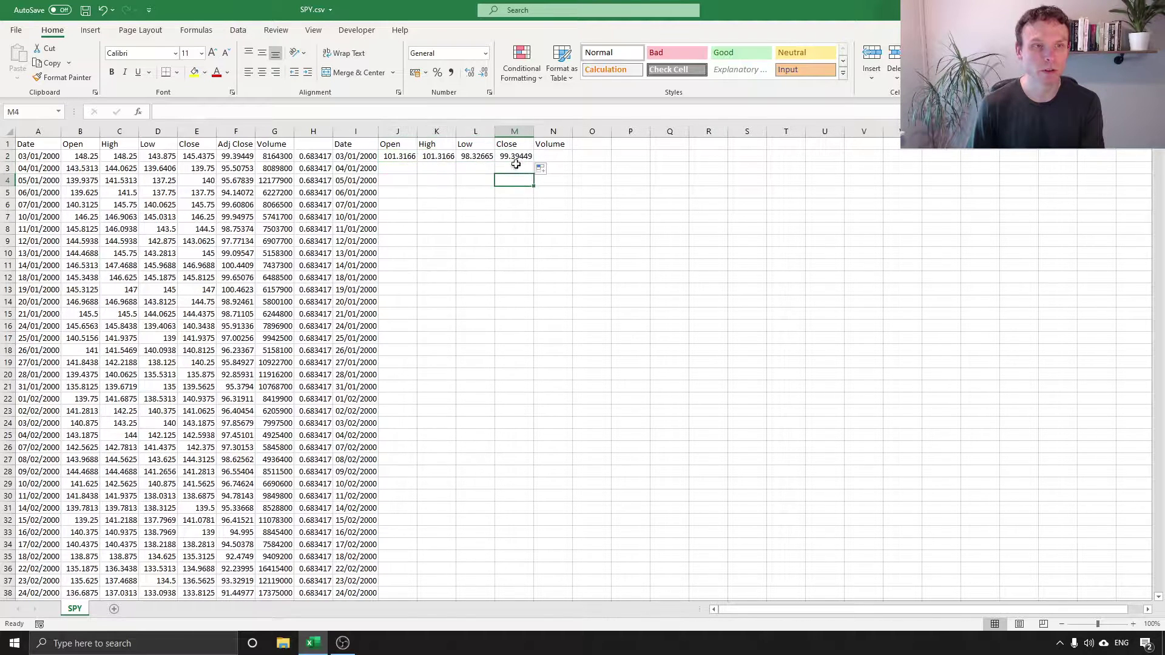
pyautogui.doubleClick(518, 156)
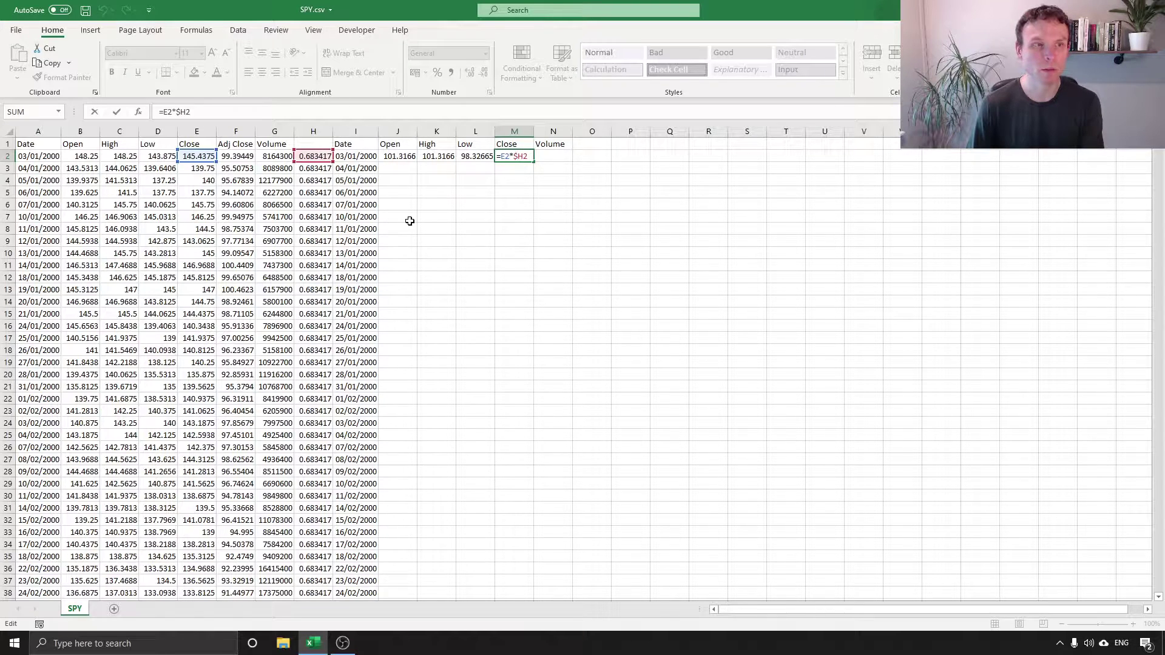
pyautogui.press('Escape')
pyautogui.press('Escape')
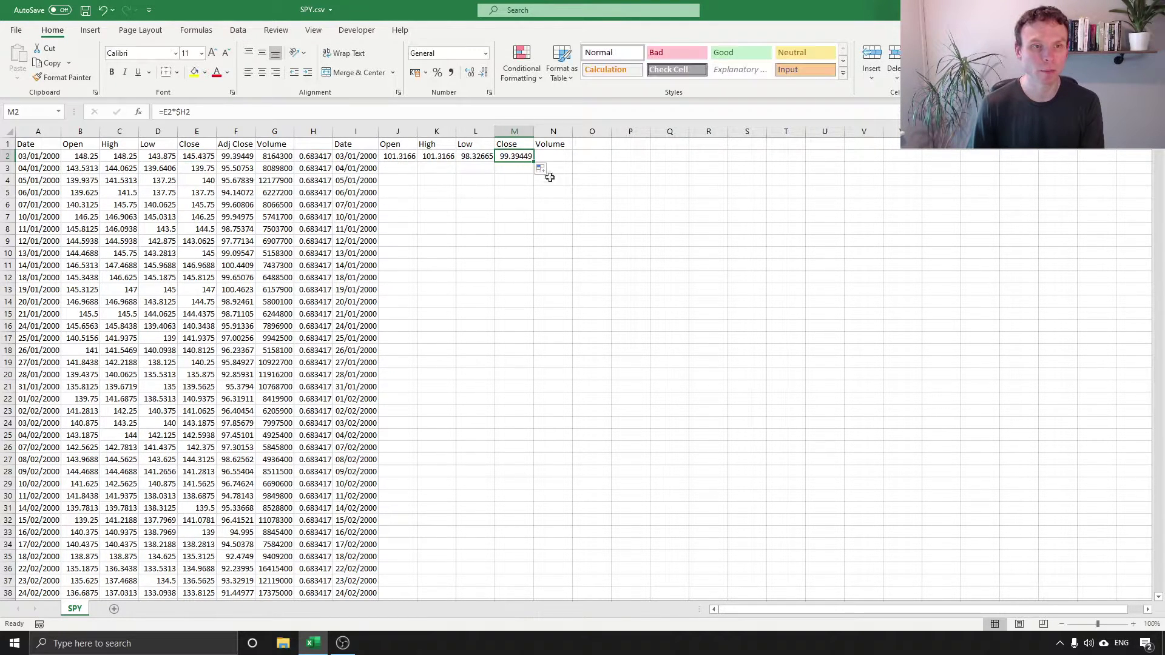
pyautogui.click(549, 156)
pyautogui.write('=')
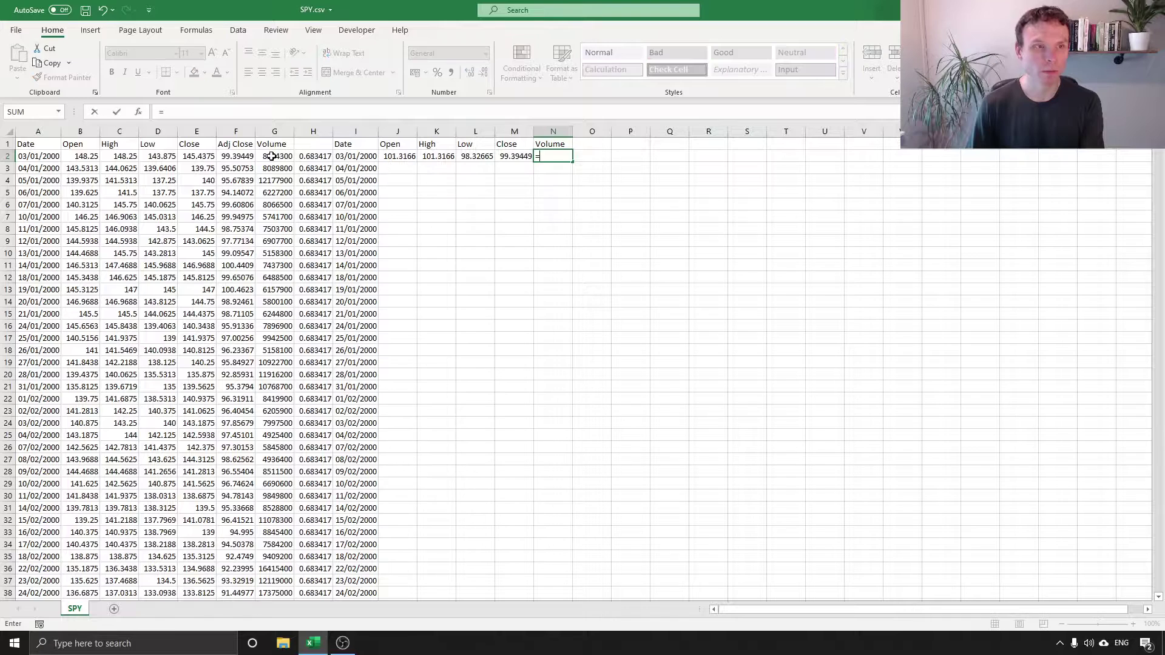
pyautogui.click(276, 156)
pyautogui.press('Return')
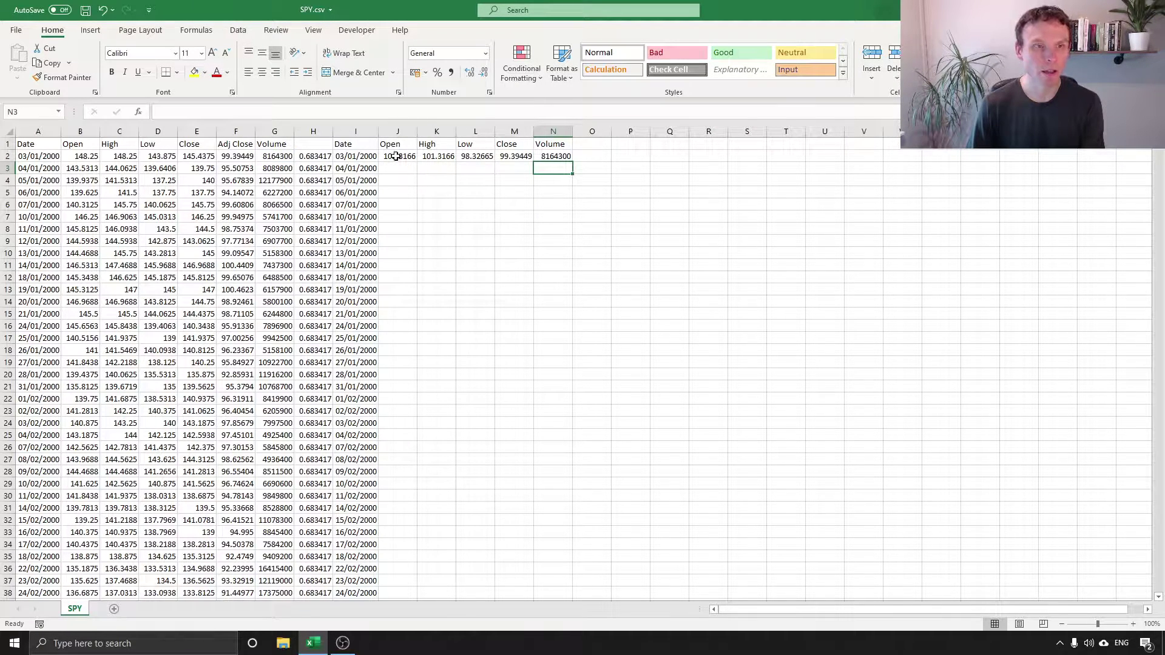
pyautogui.moveTo(398, 156); pyautogui.dragTo(553, 157)
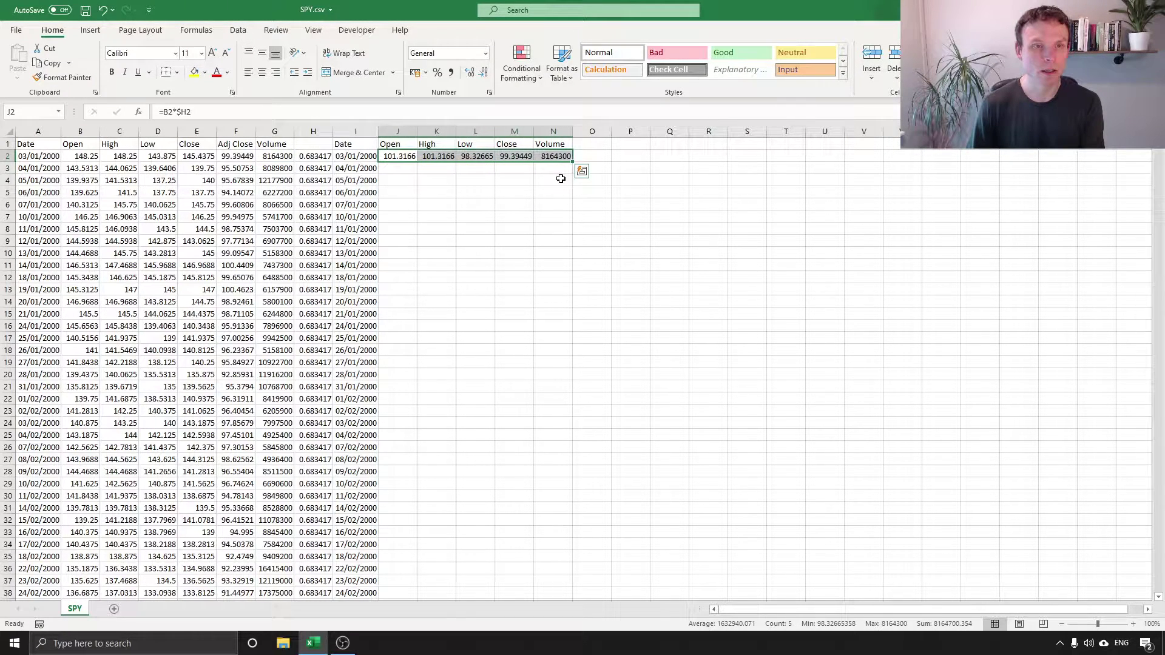
pyautogui.doubleClick(573, 160)
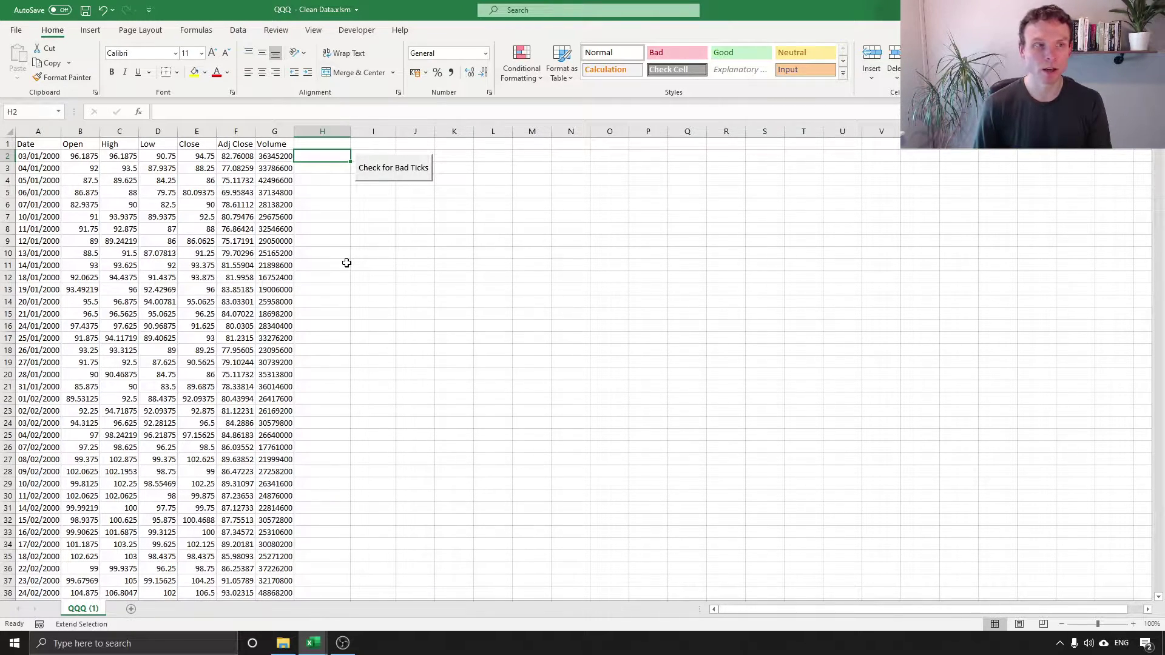
# Start H2's formula with =IF(OR(C2<B2,C2<E2),"High Price Error" for the high-price test
pyautogui.write('=if')
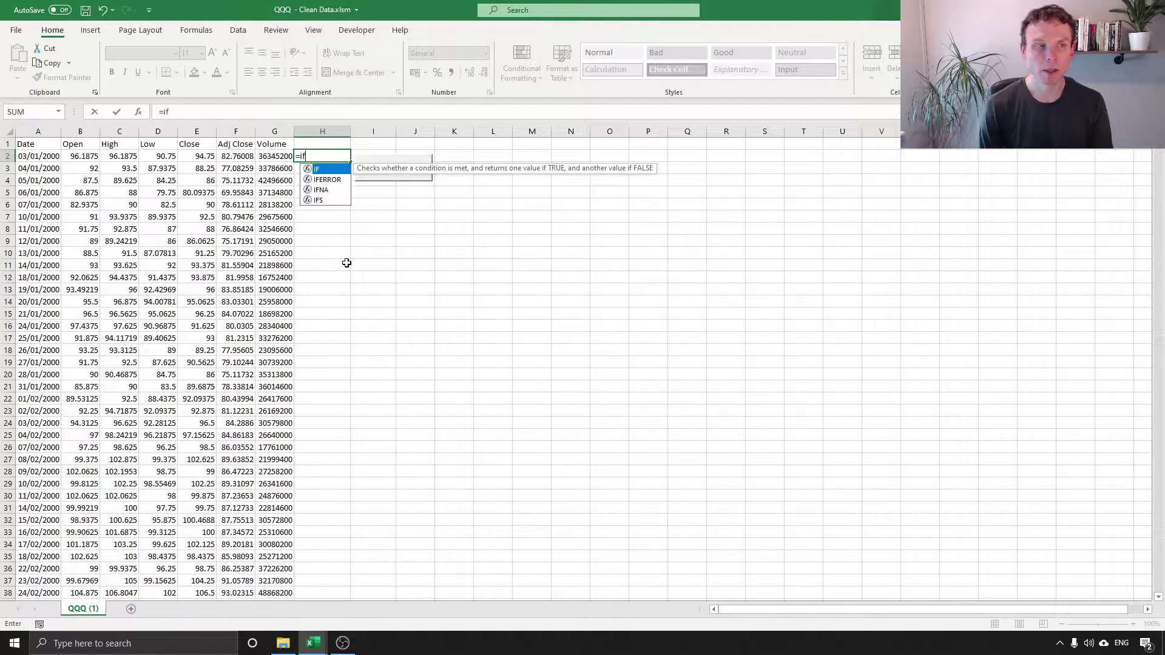
pyautogui.write('(')
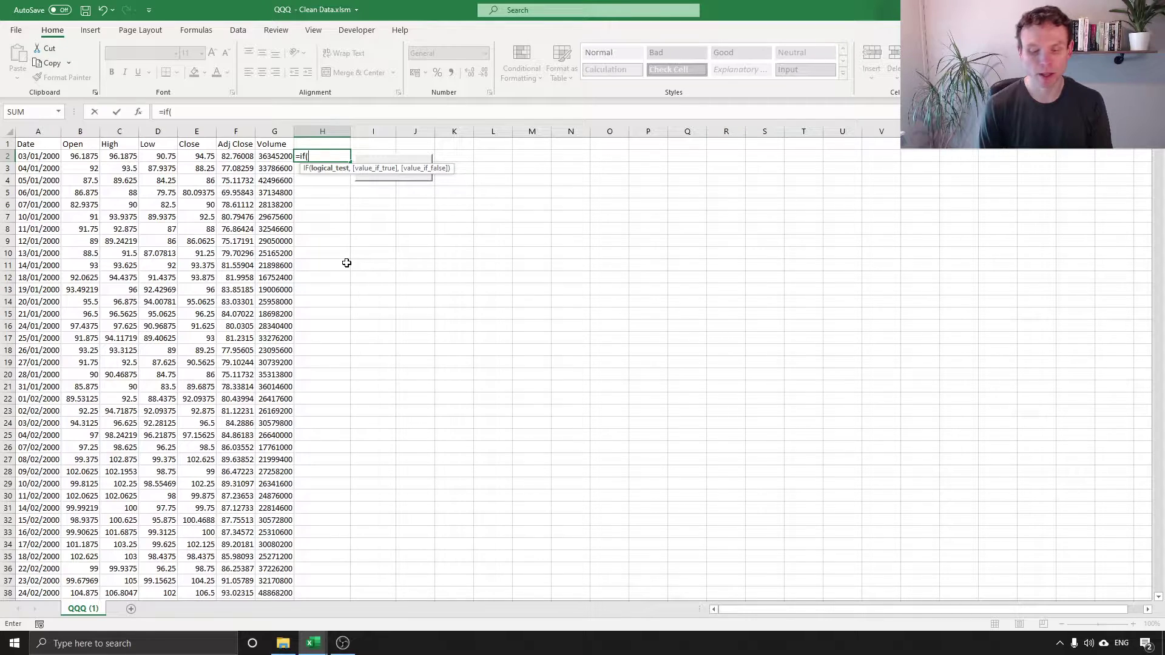
pyautogui.write('or')
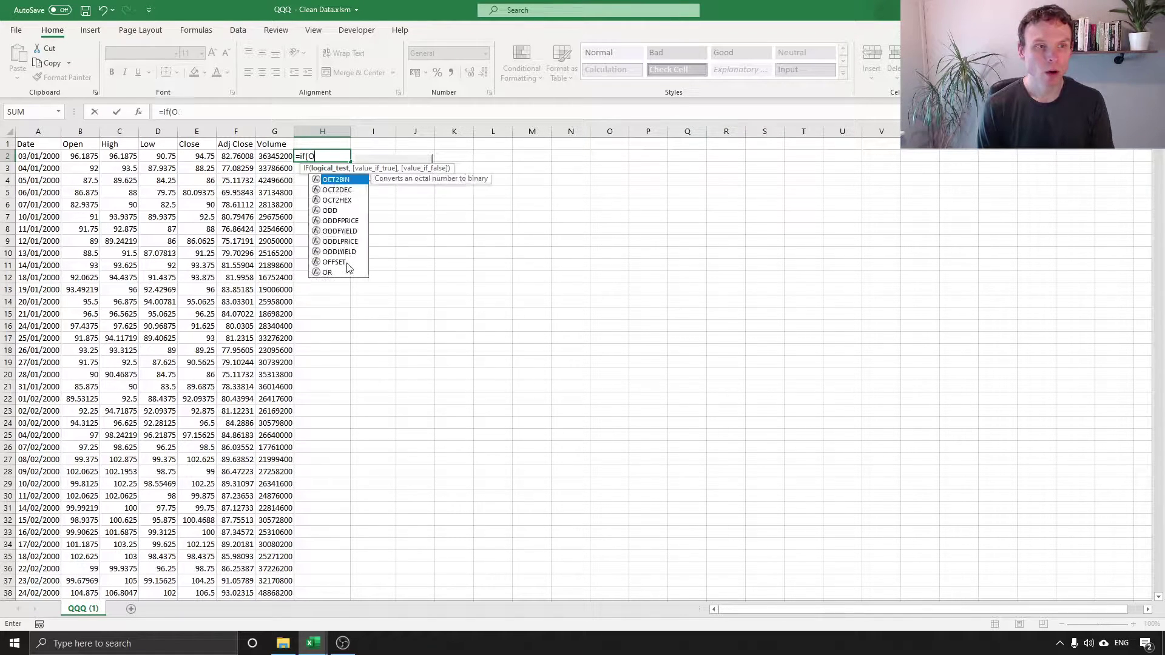
pyautogui.press('Tab')
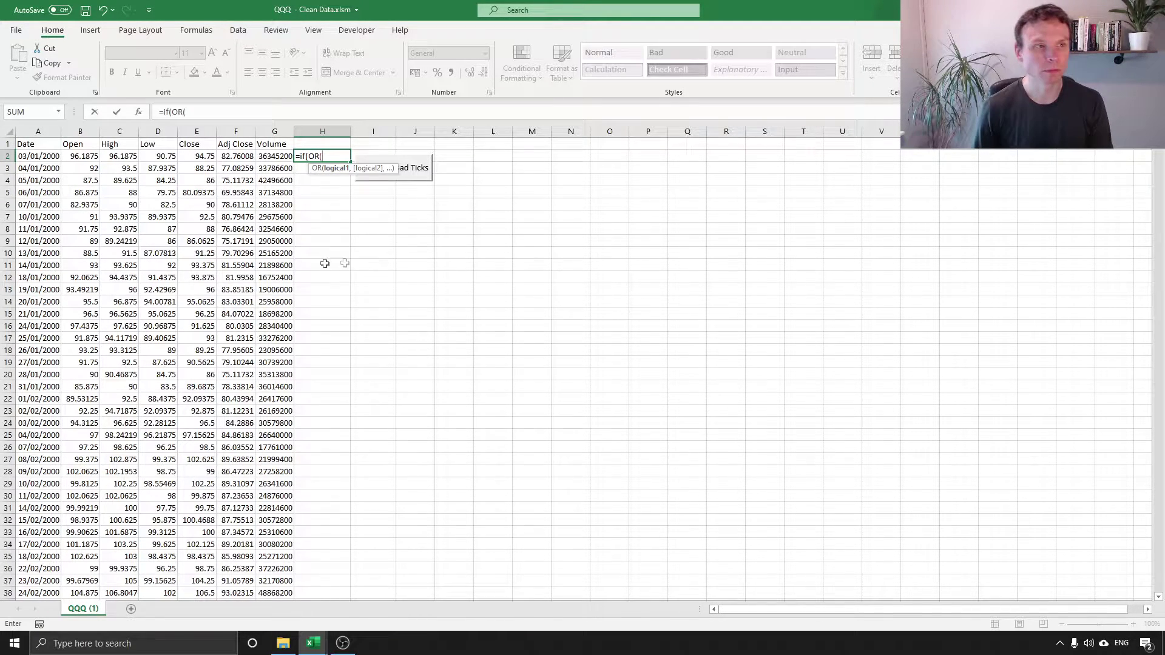
pyautogui.click(123, 155)
pyautogui.write('<')
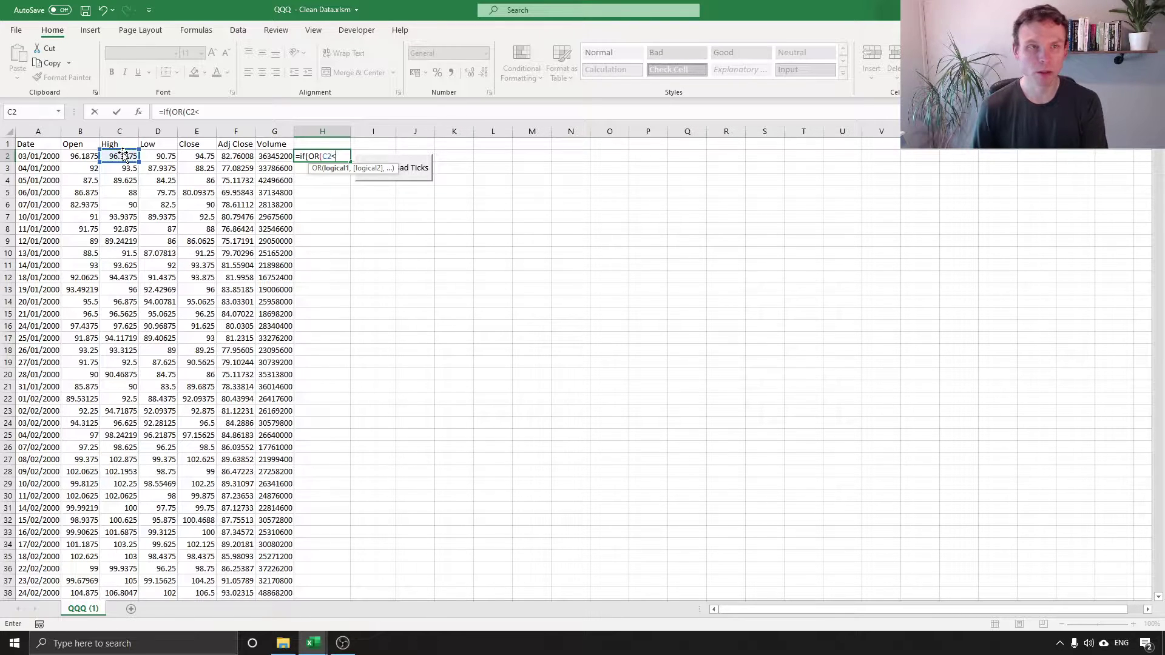
pyautogui.click(82, 157)
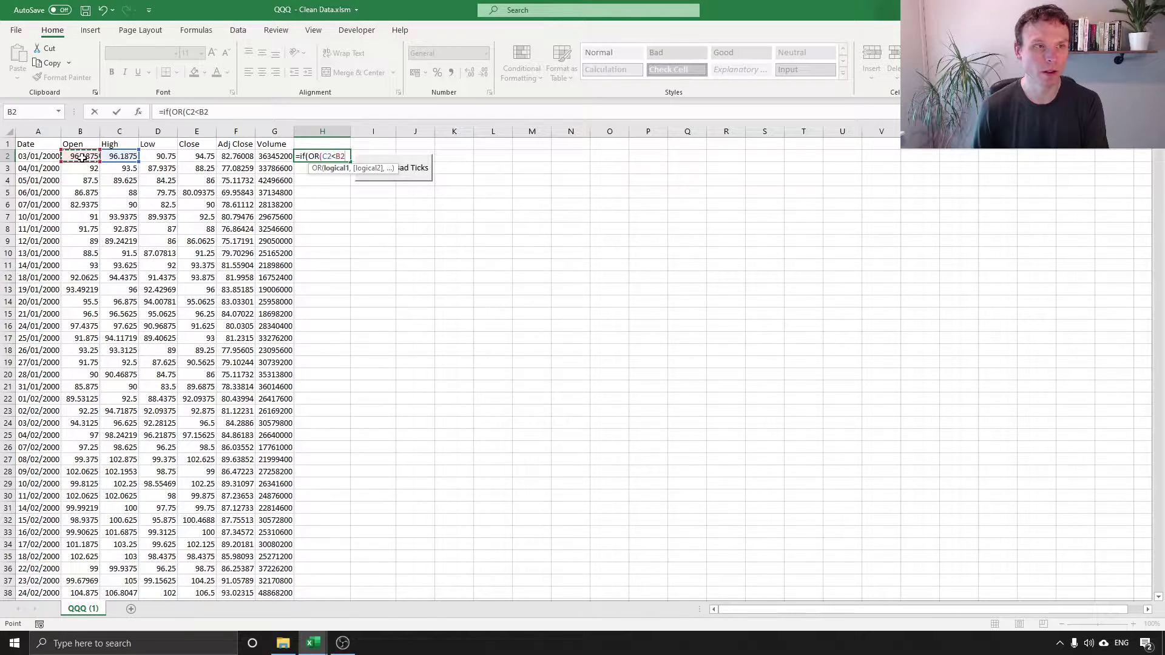
pyautogui.write(',')
pyautogui.click(120, 154)
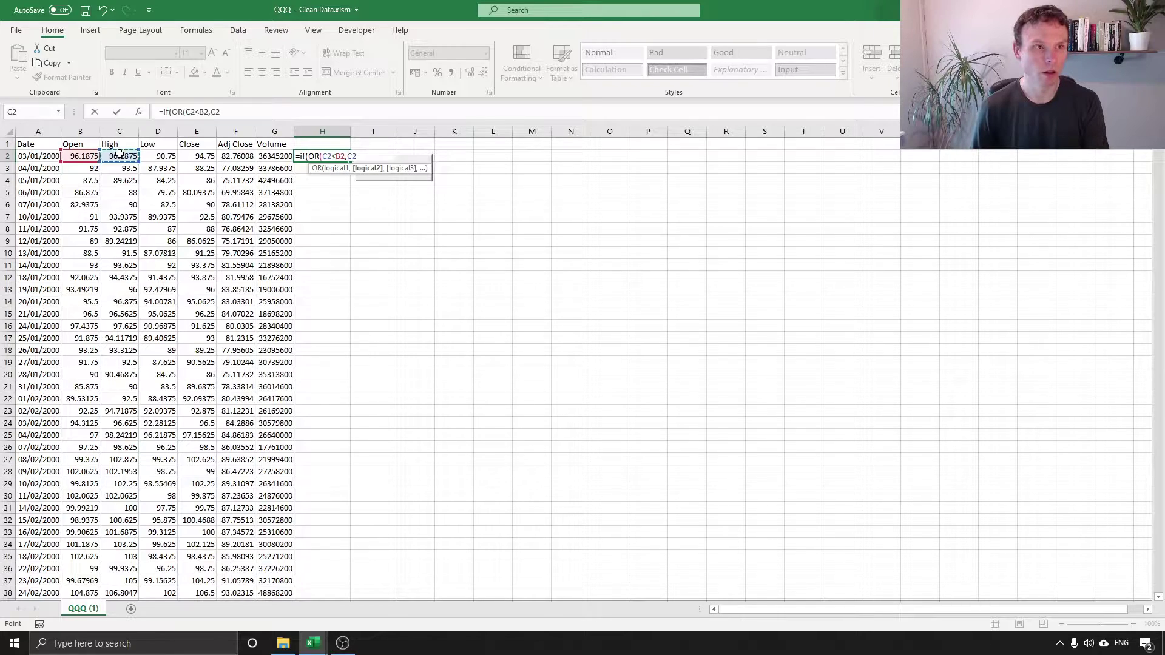
pyautogui.write('<')
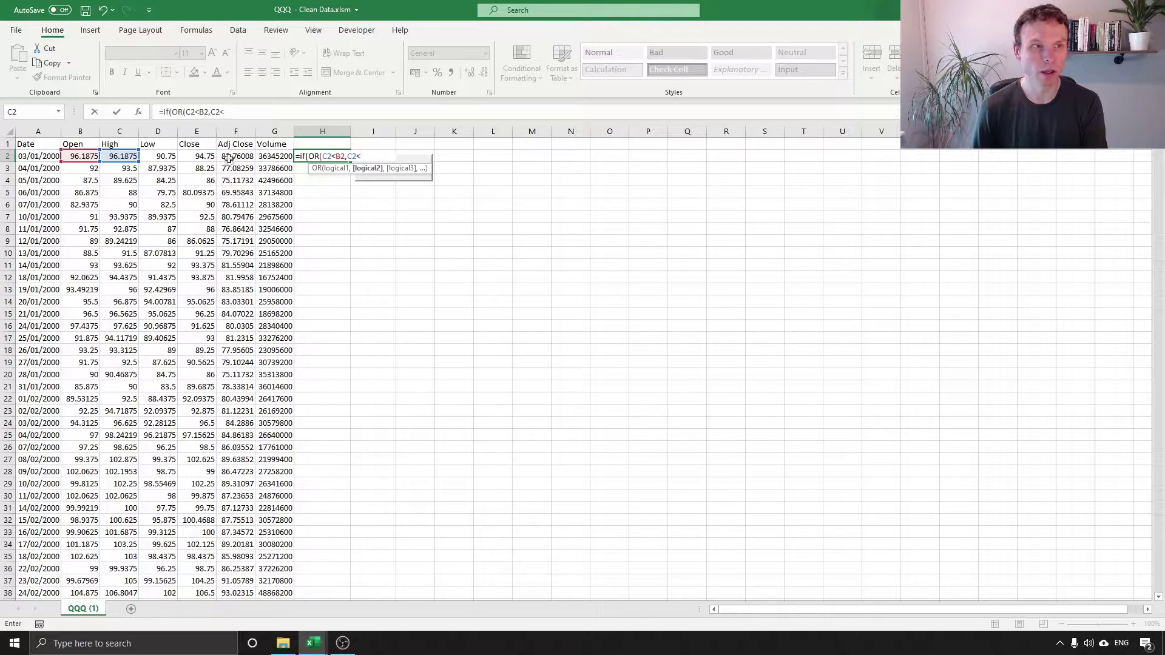
pyautogui.click(195, 157)
pyautogui.write(')')
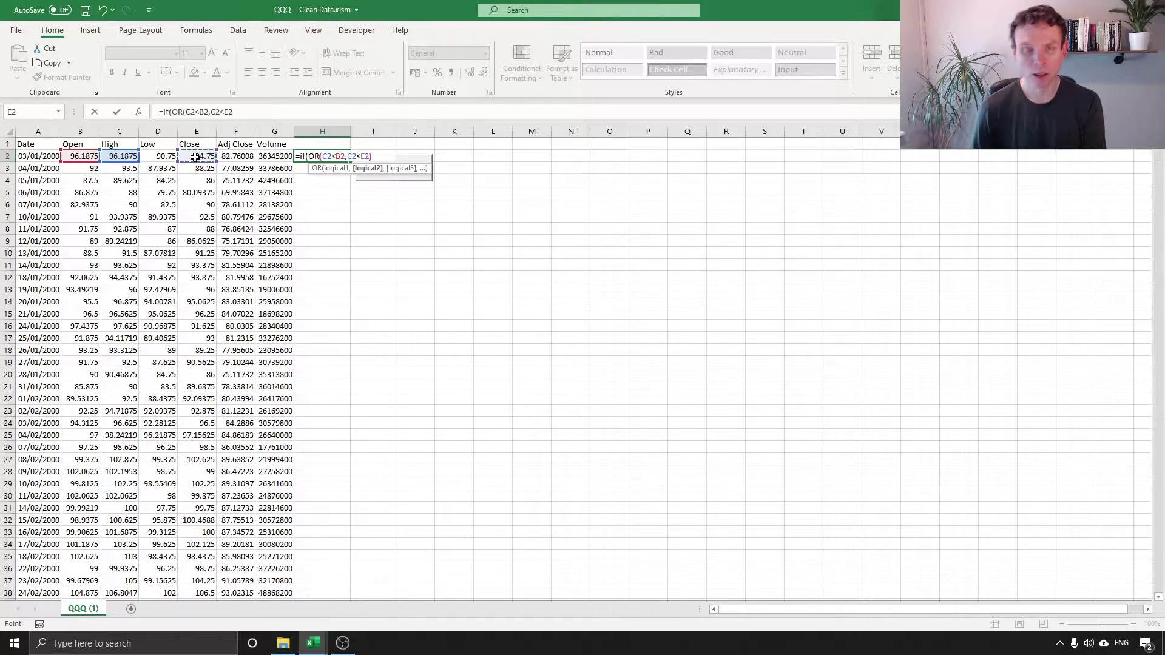
pyautogui.write(',')
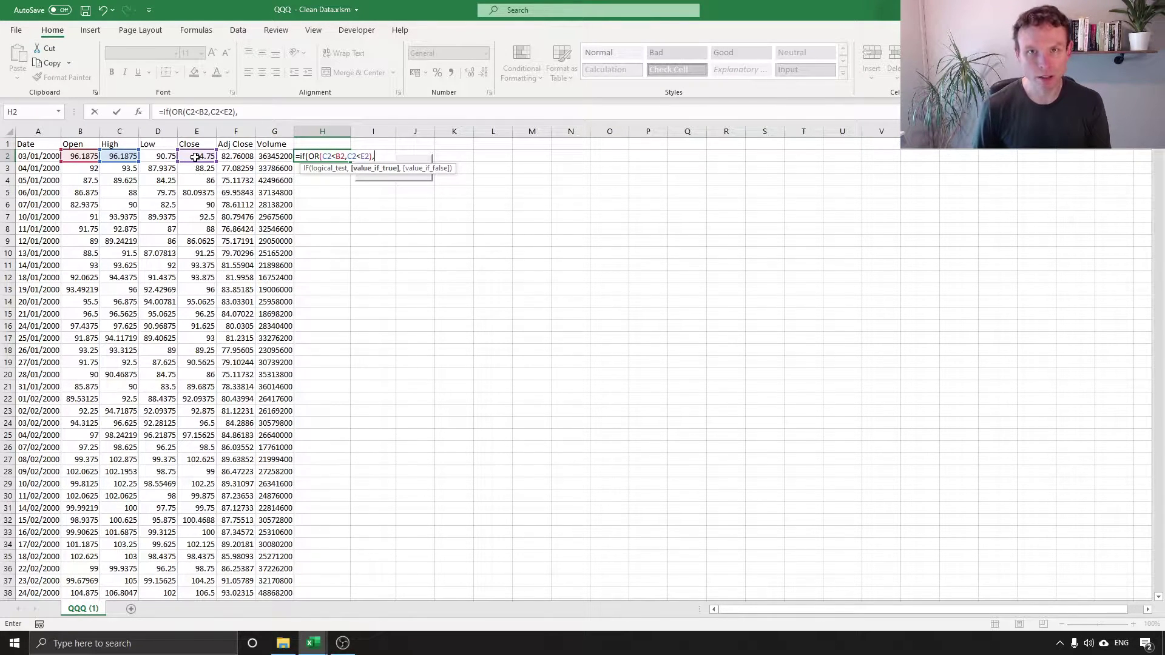
pyautogui.write('"')
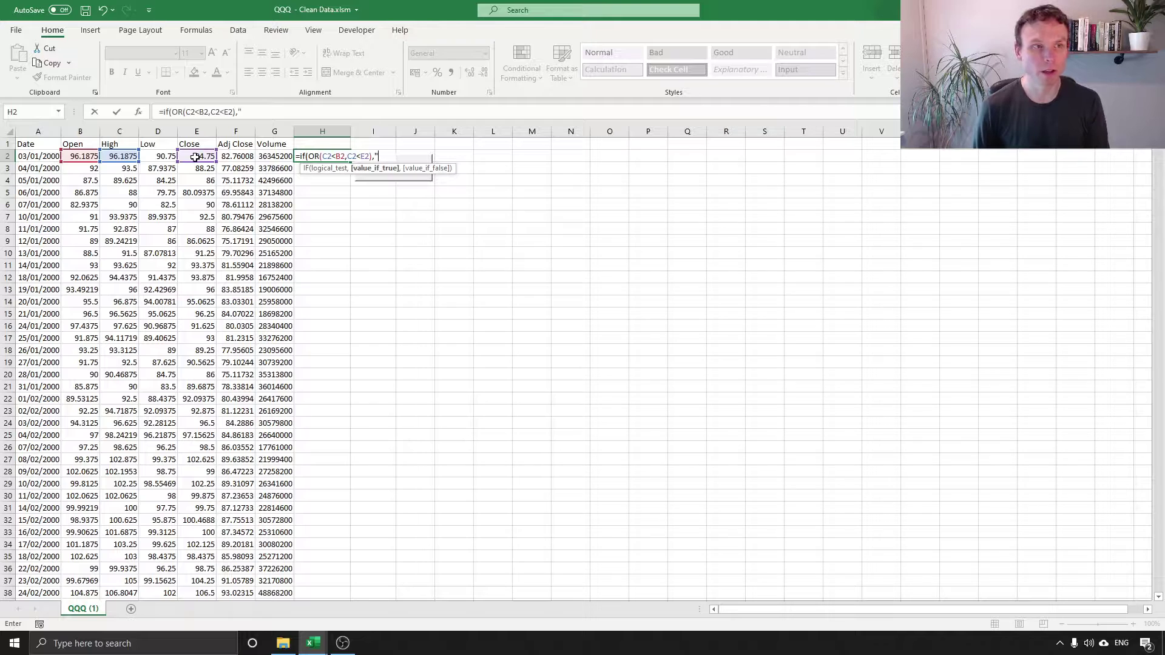
pyautogui.write('High Price')
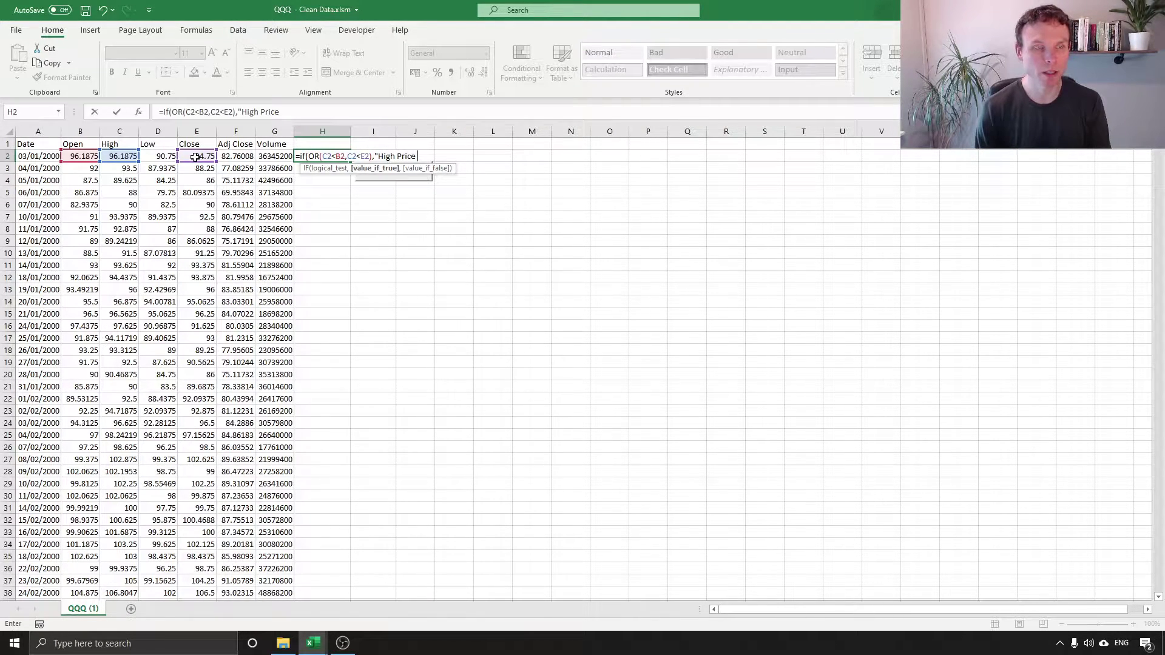
pyautogui.write(' Error",if(or(')
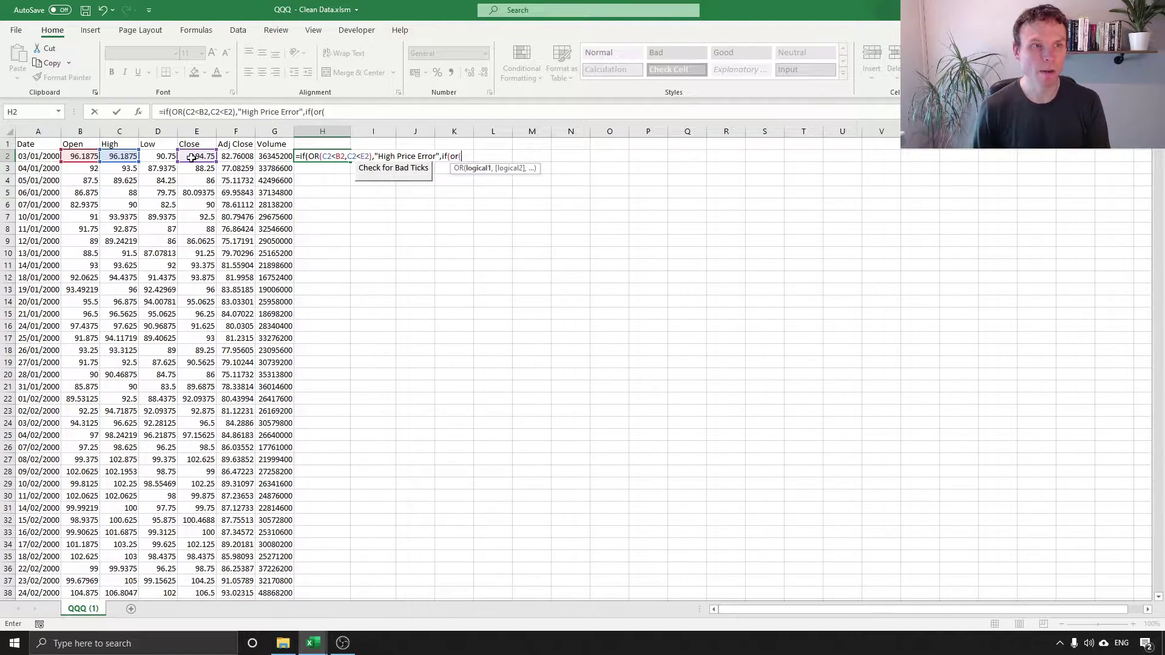
# Finish it with the nested IF(OR(D2>B2,D2>E2),"Low Price Error","") low-price test
pyautogui.click(157, 155)
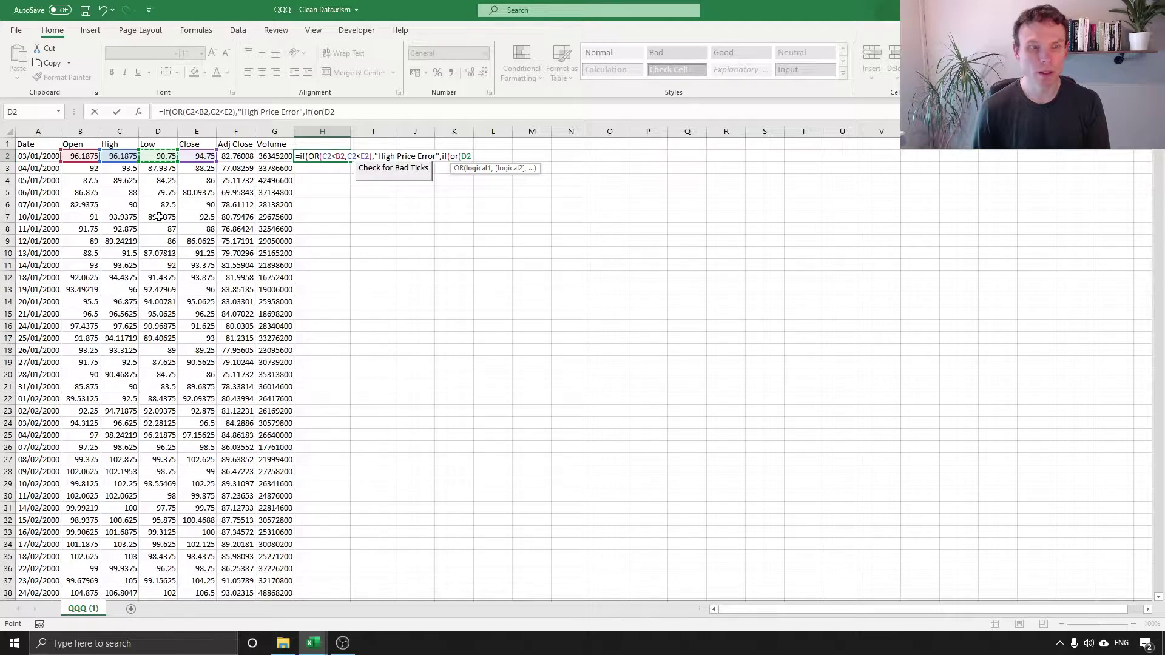
pyautogui.write('>')
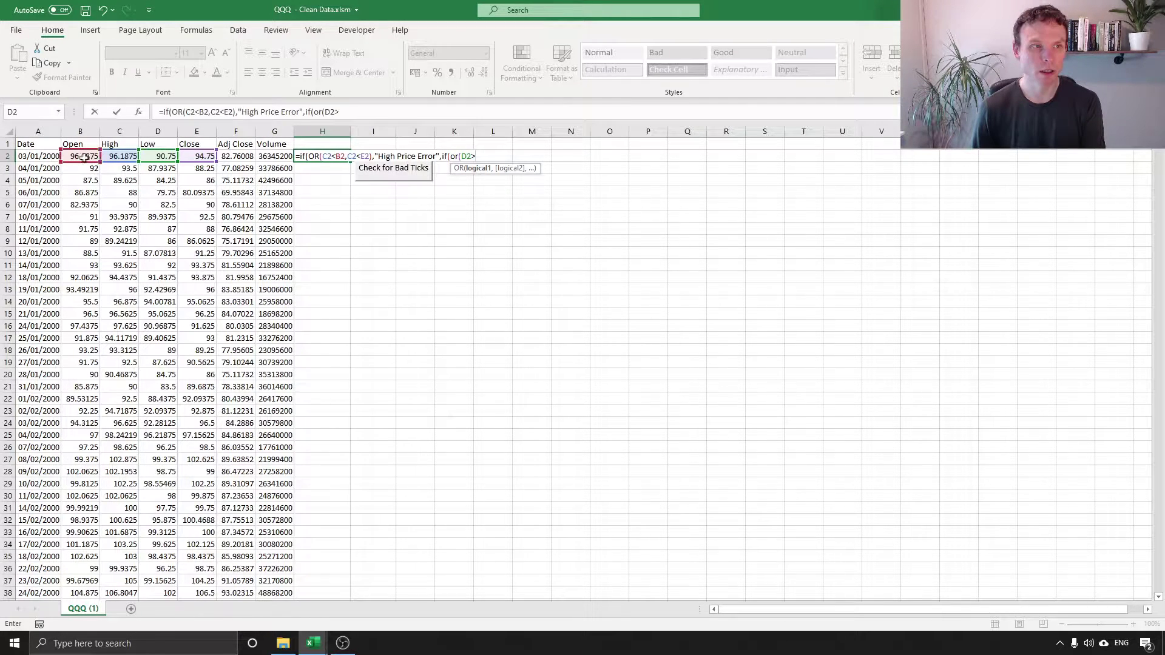
pyautogui.click(82, 156)
pyautogui.write(',')
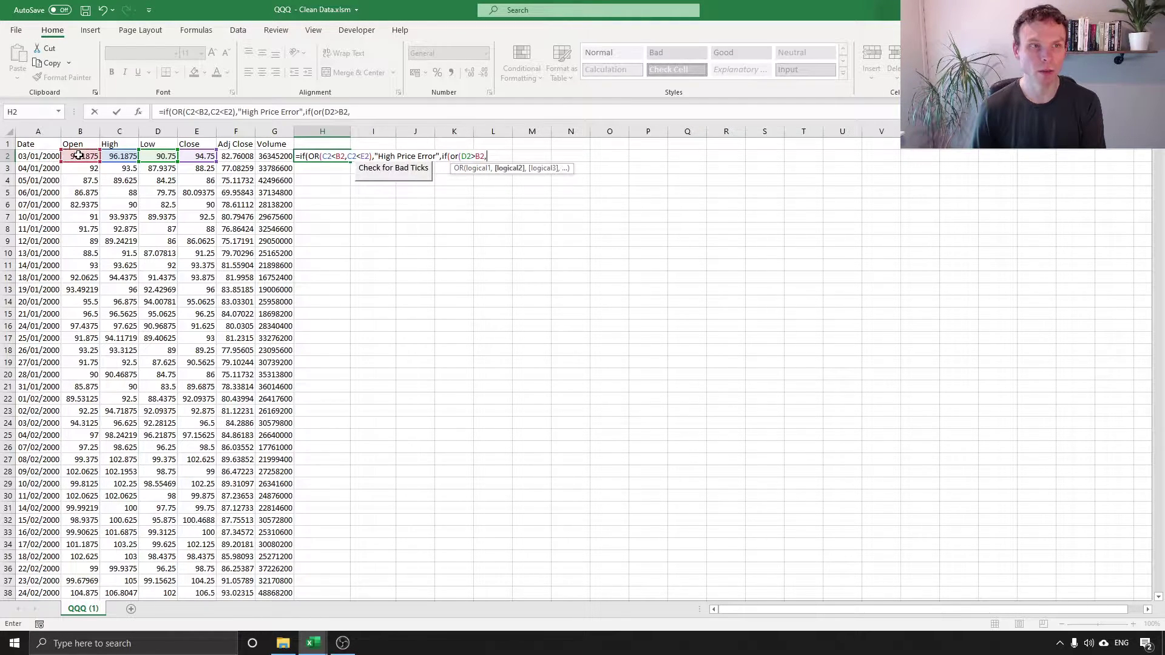
pyautogui.click(158, 155)
pyautogui.write('>')
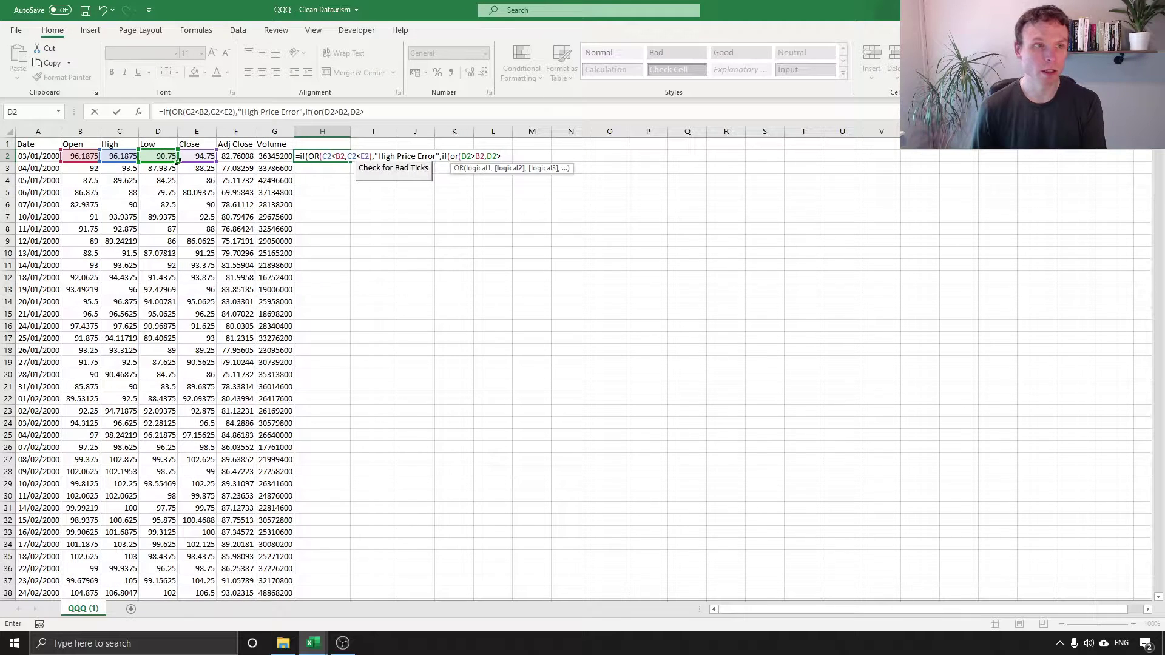
pyautogui.write('E2),')
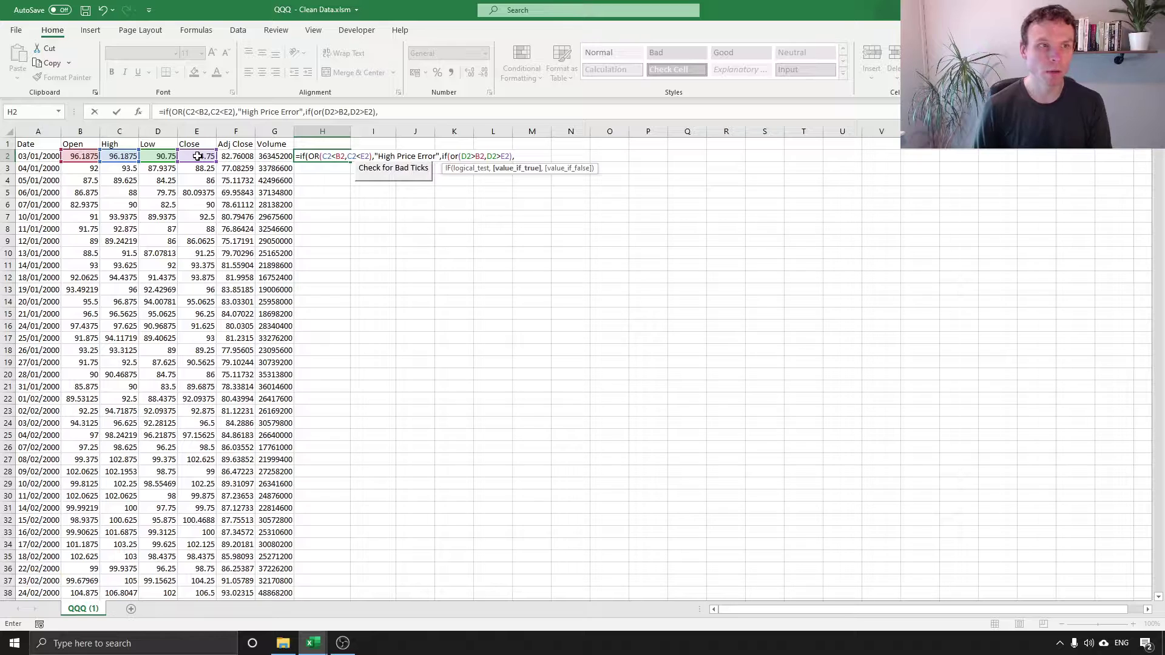
pyautogui.write('"')
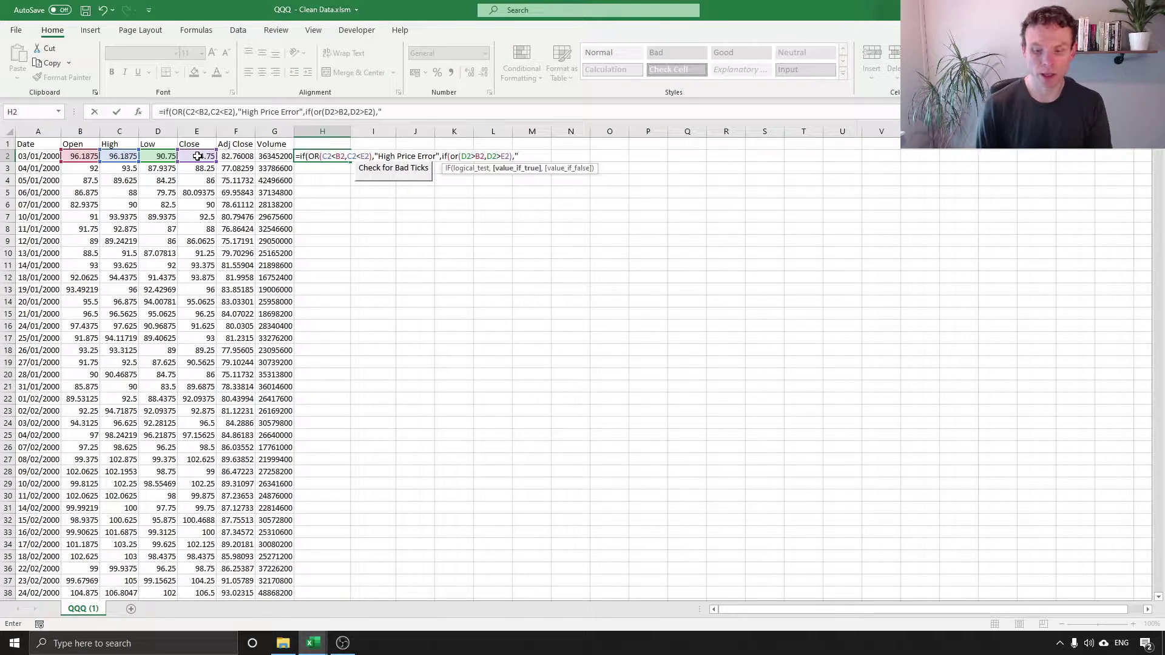
pyautogui.write('Low Price')
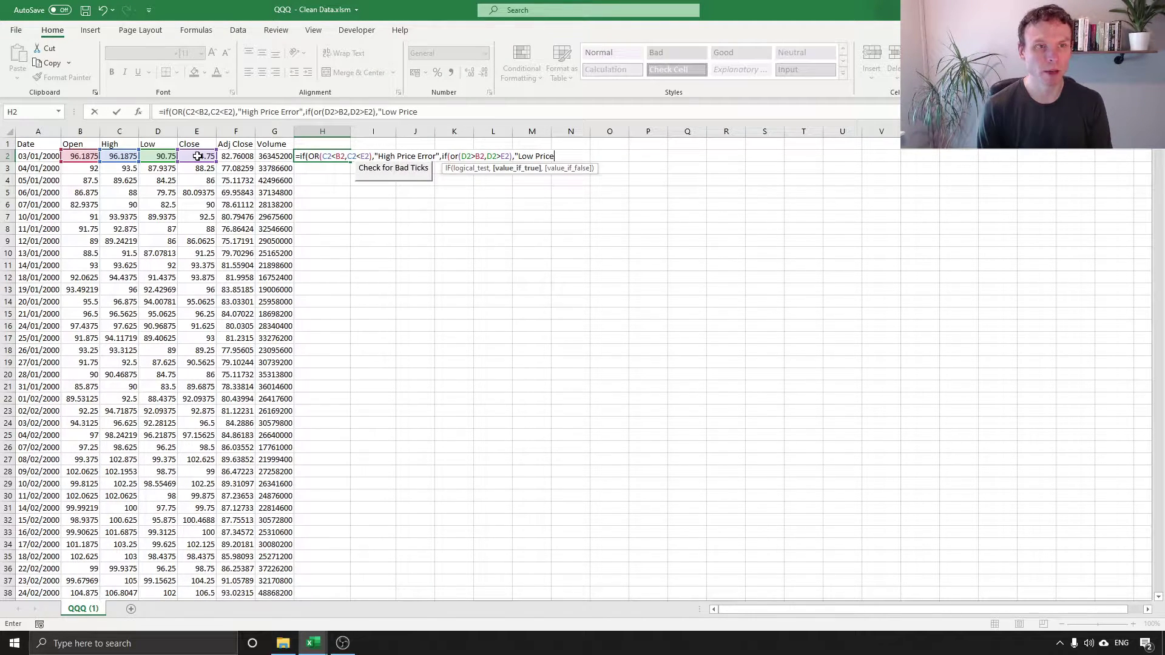
pyautogui.write(' Error",')
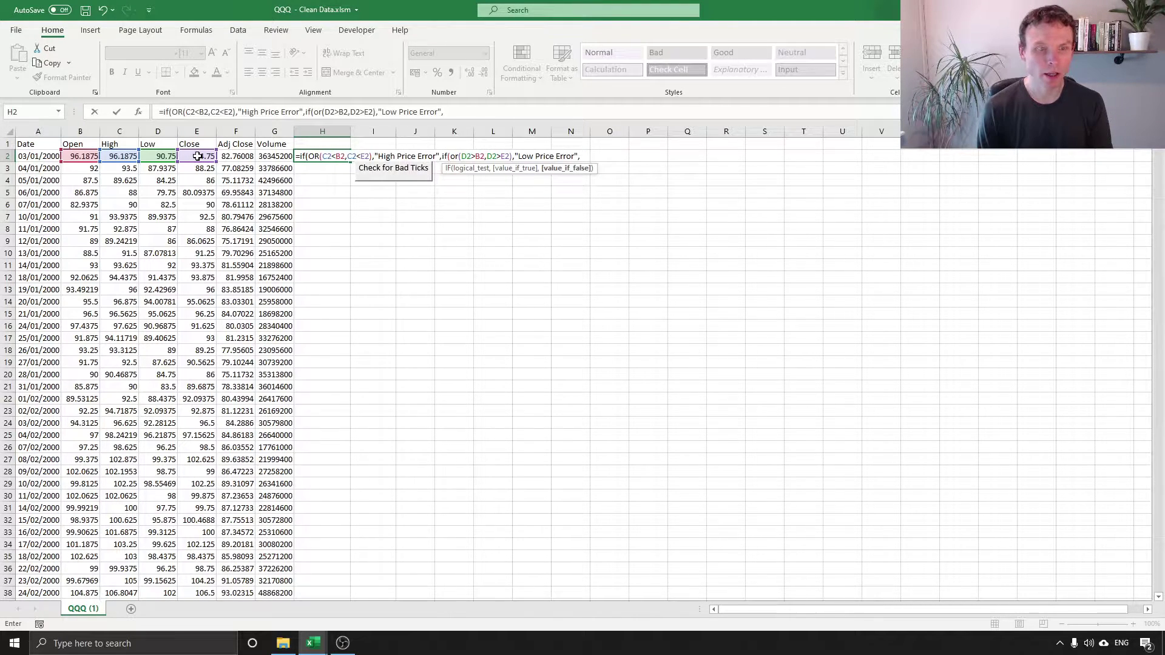
pyautogui.write('"")')
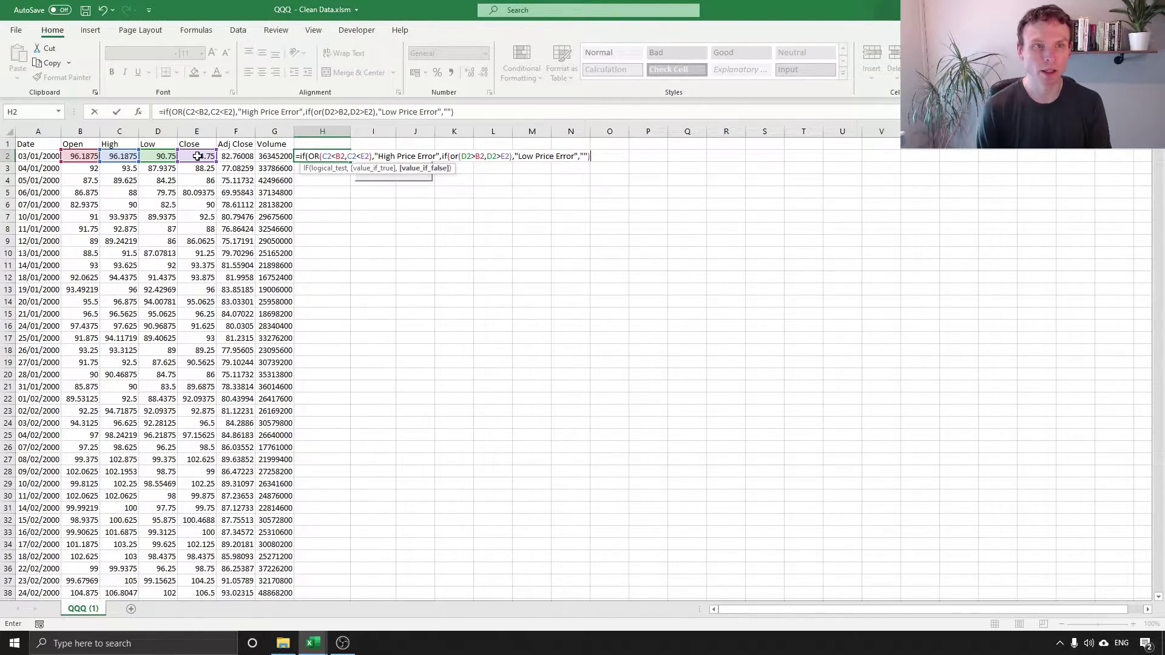
pyautogui.write(')')
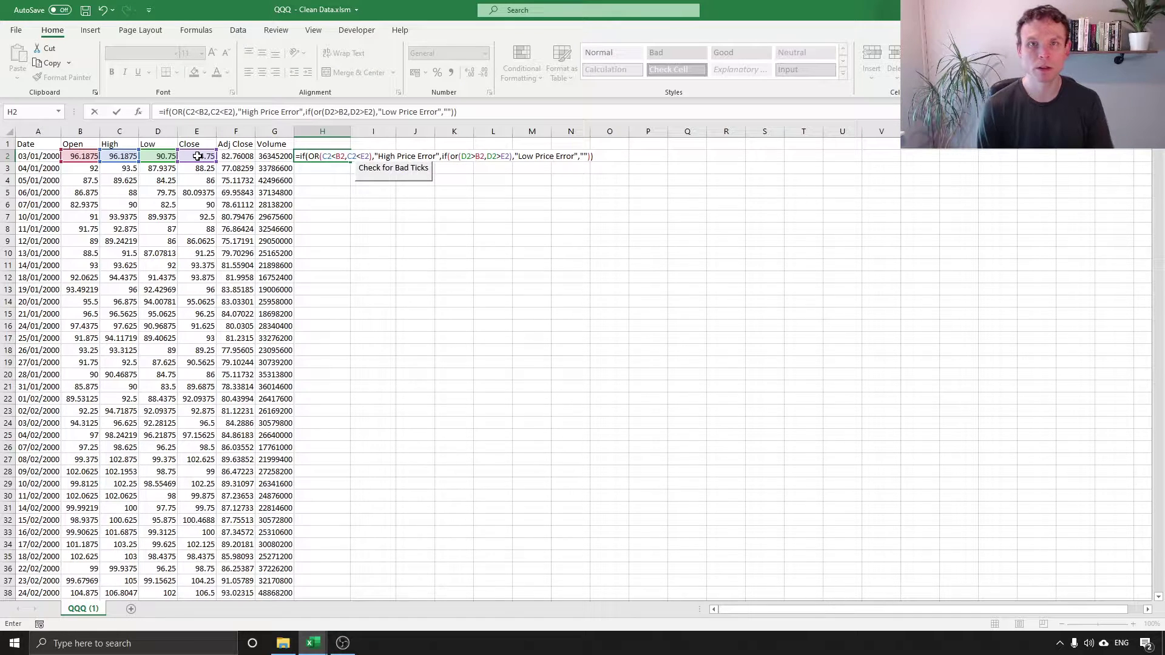
# Commit the bad-tick formula in H2, fill it down column H, and return to H1
pyautogui.press('Return')
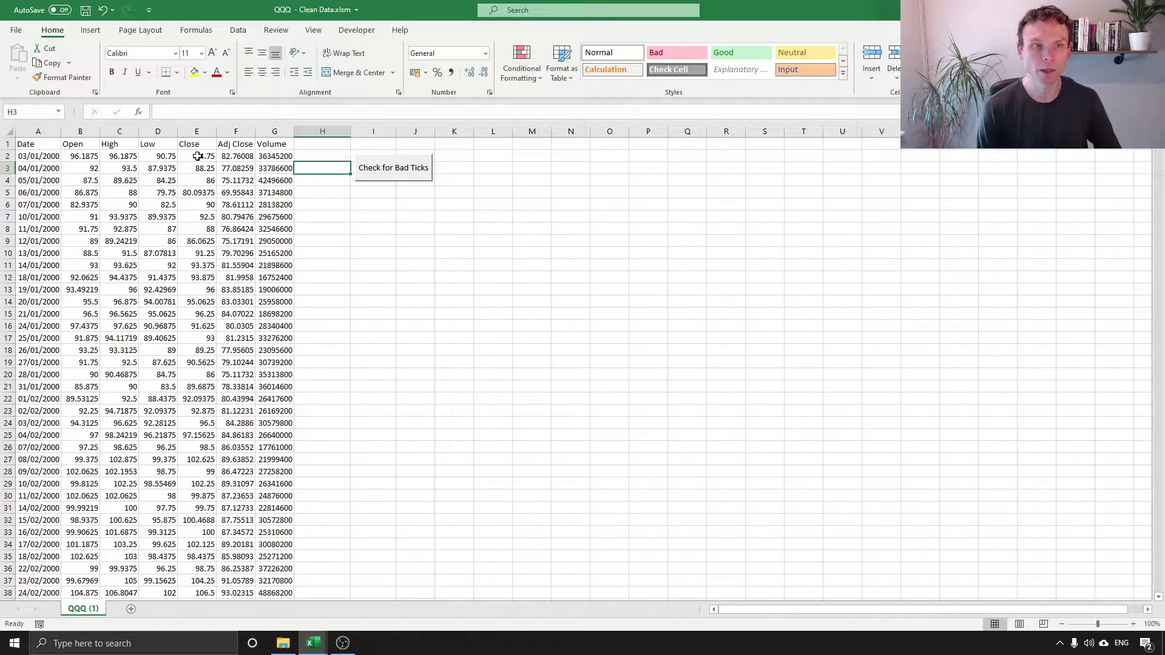
pyautogui.click(321, 157)
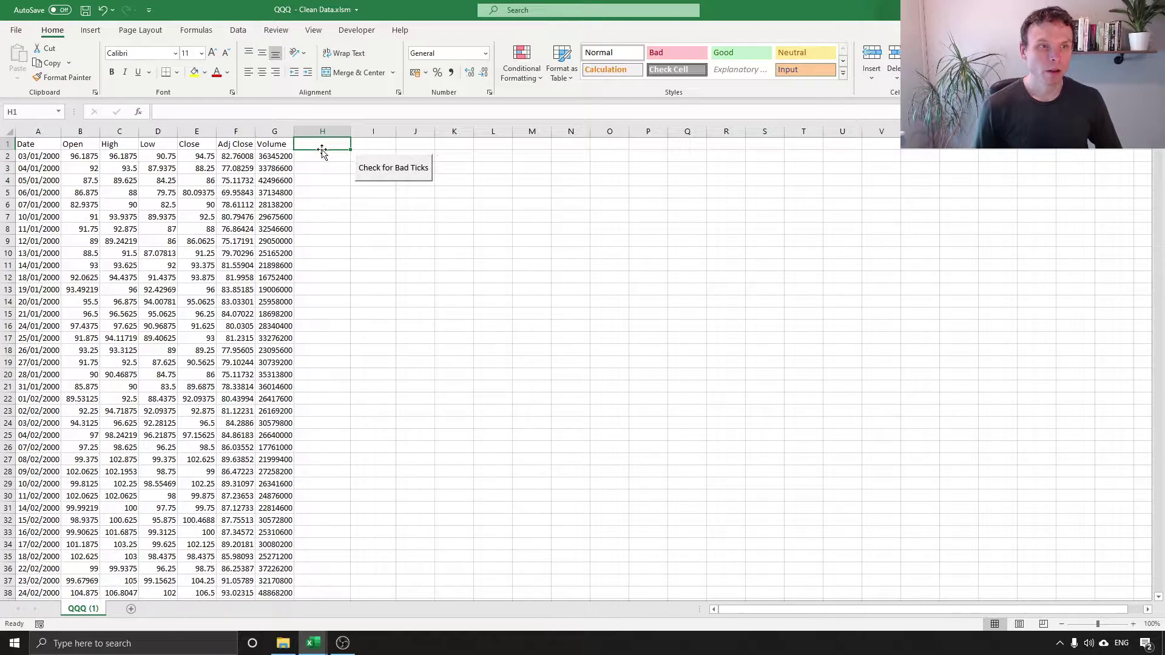
pyautogui.doubleClick(350, 160)
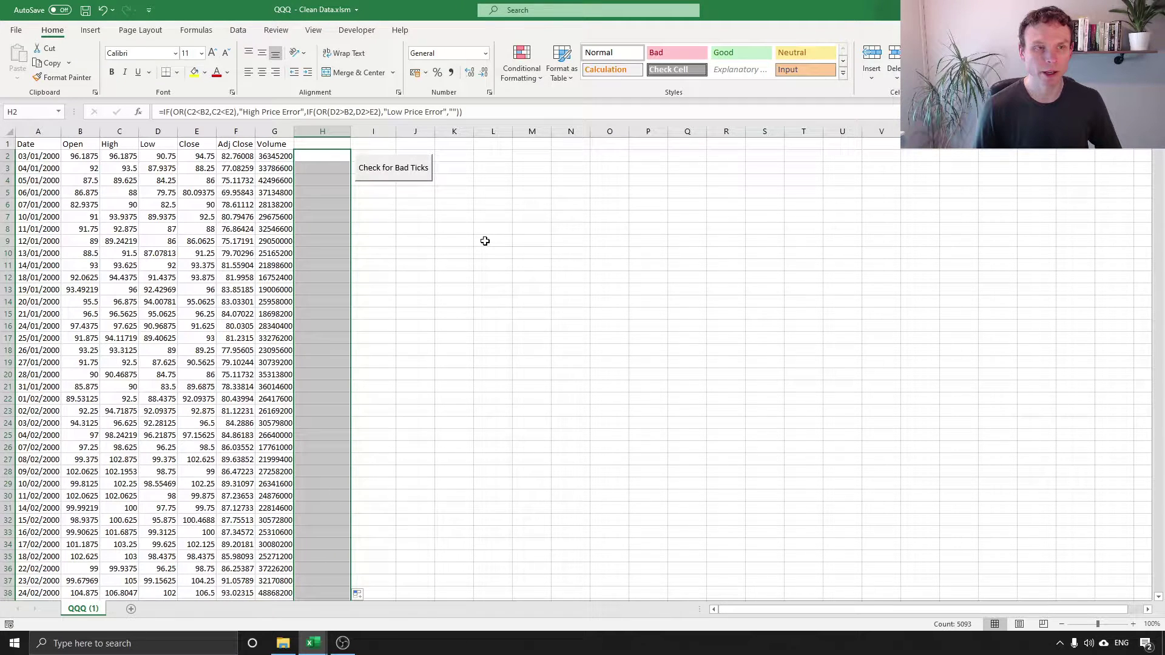
pyautogui.press('Up')
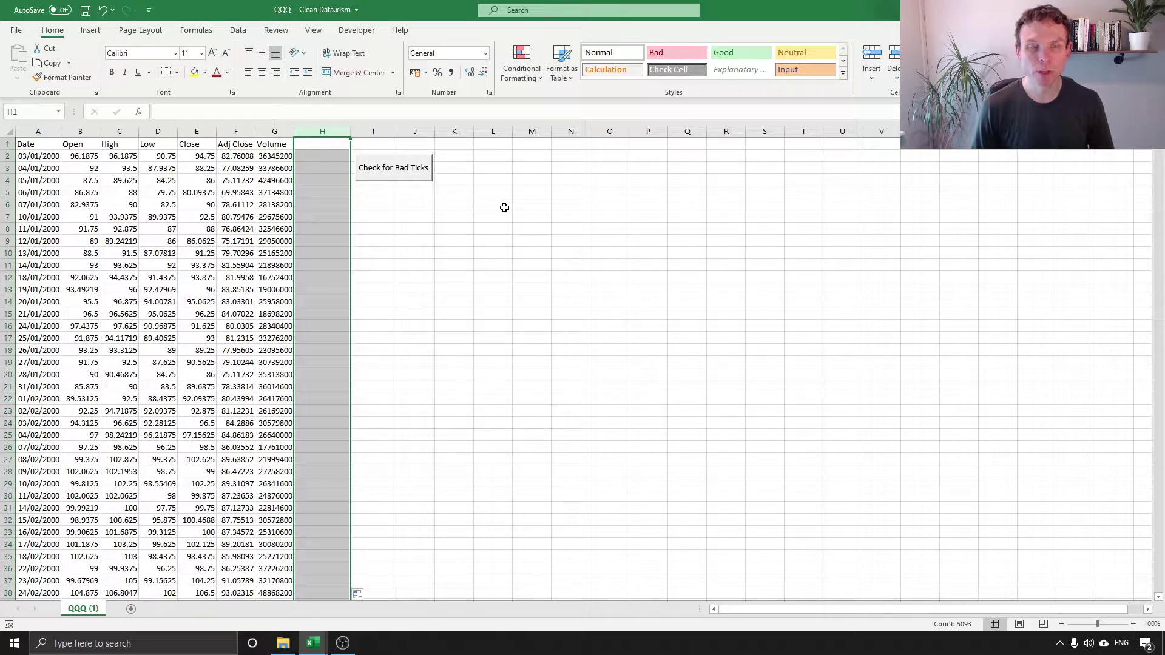
# Add a Text that Contains 'Error' rule with Light Red Fill with Dark Red Text
pyautogui.click(520, 73)
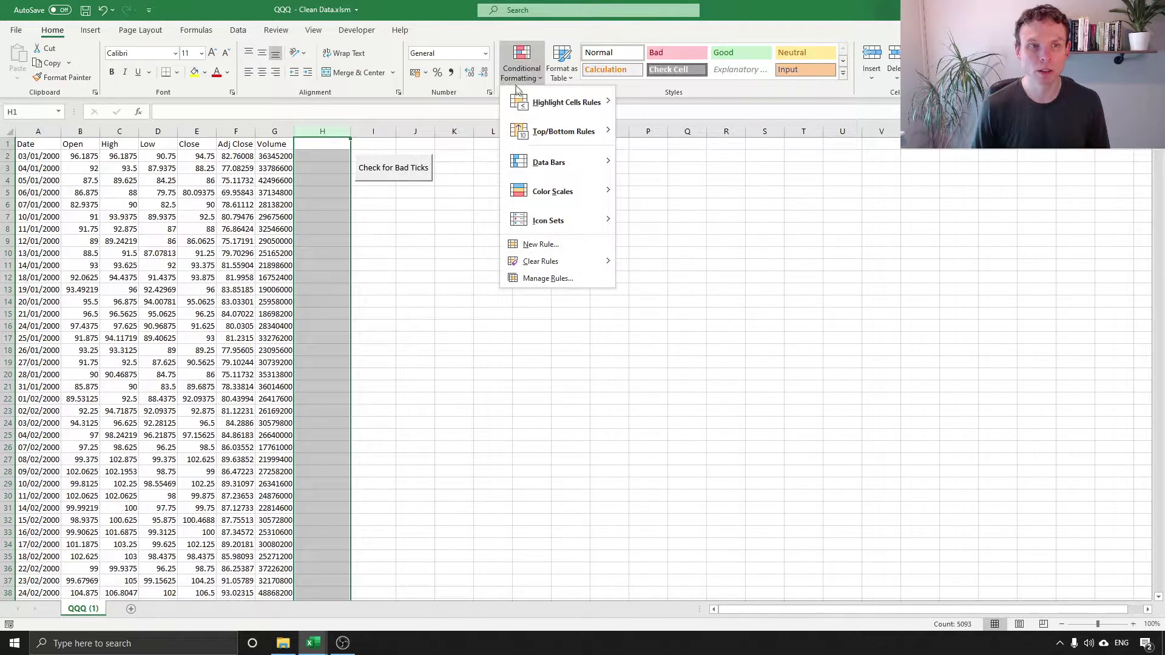
pyautogui.moveTo(549, 102)
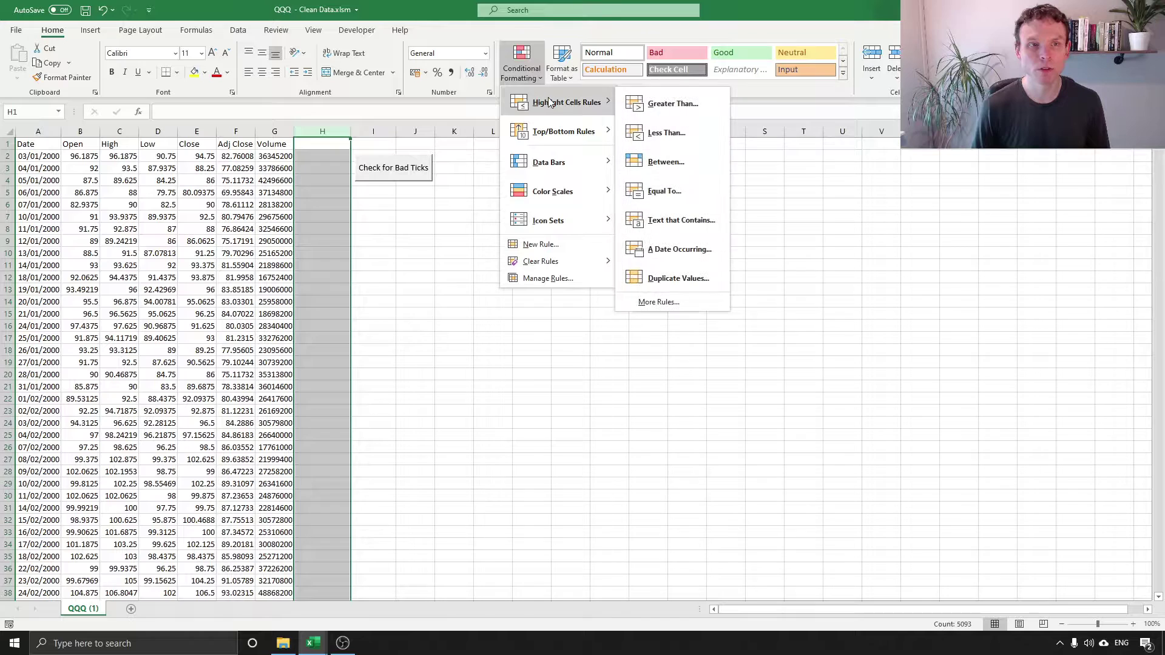
pyautogui.click(690, 225)
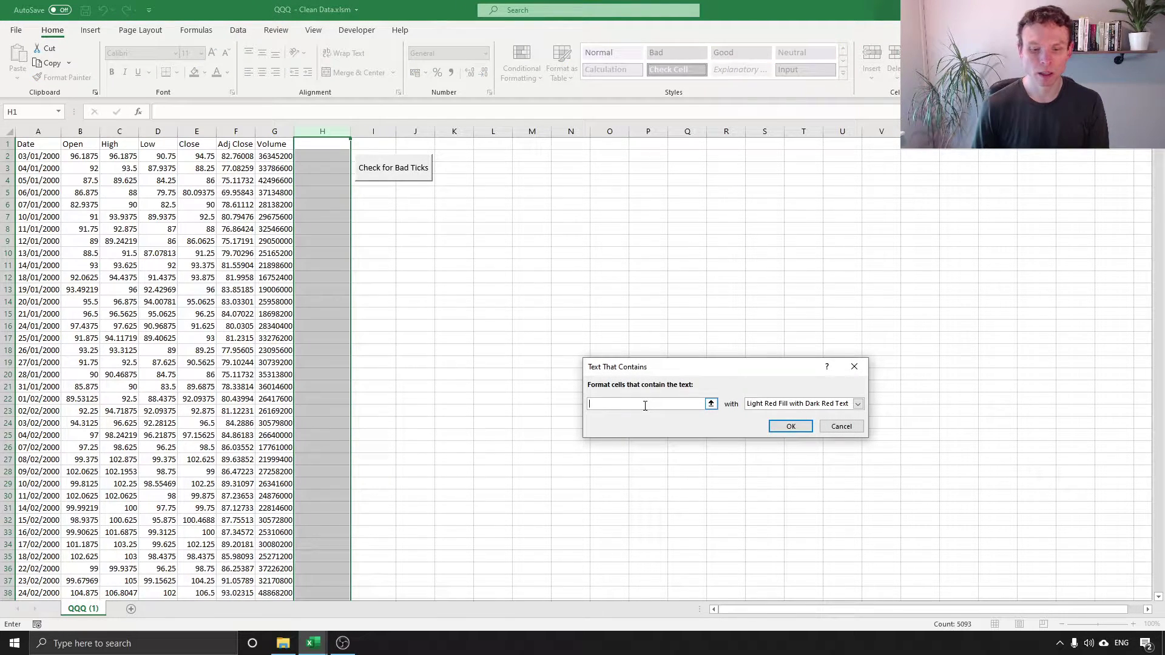
pyautogui.write('Erro')
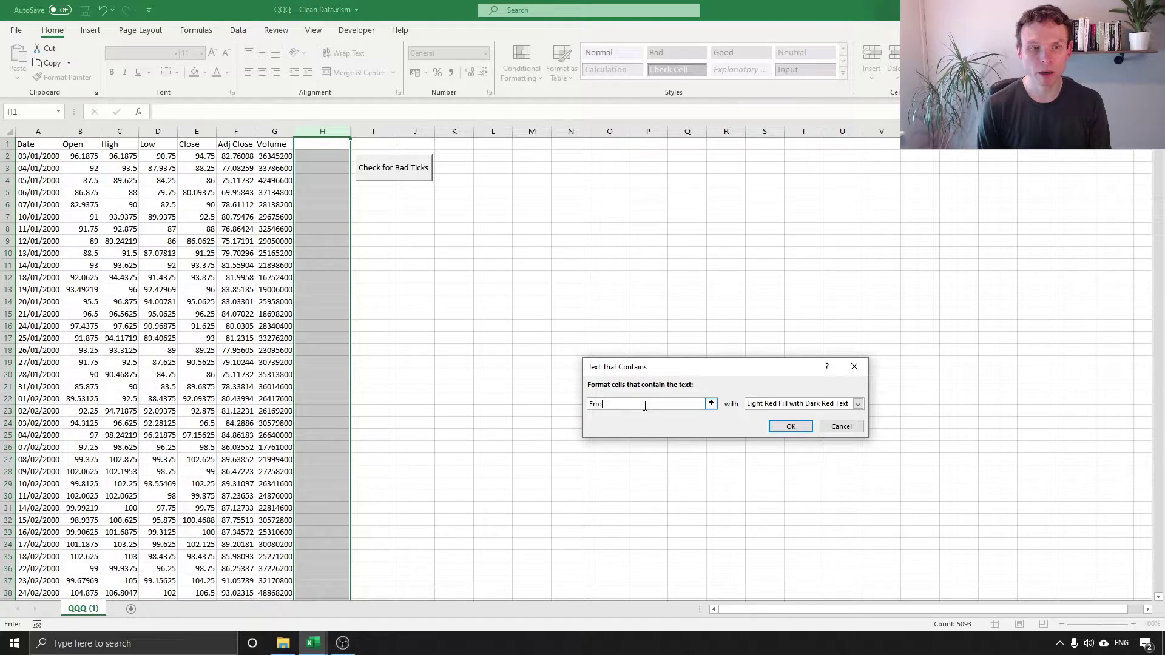
pyautogui.write('r')
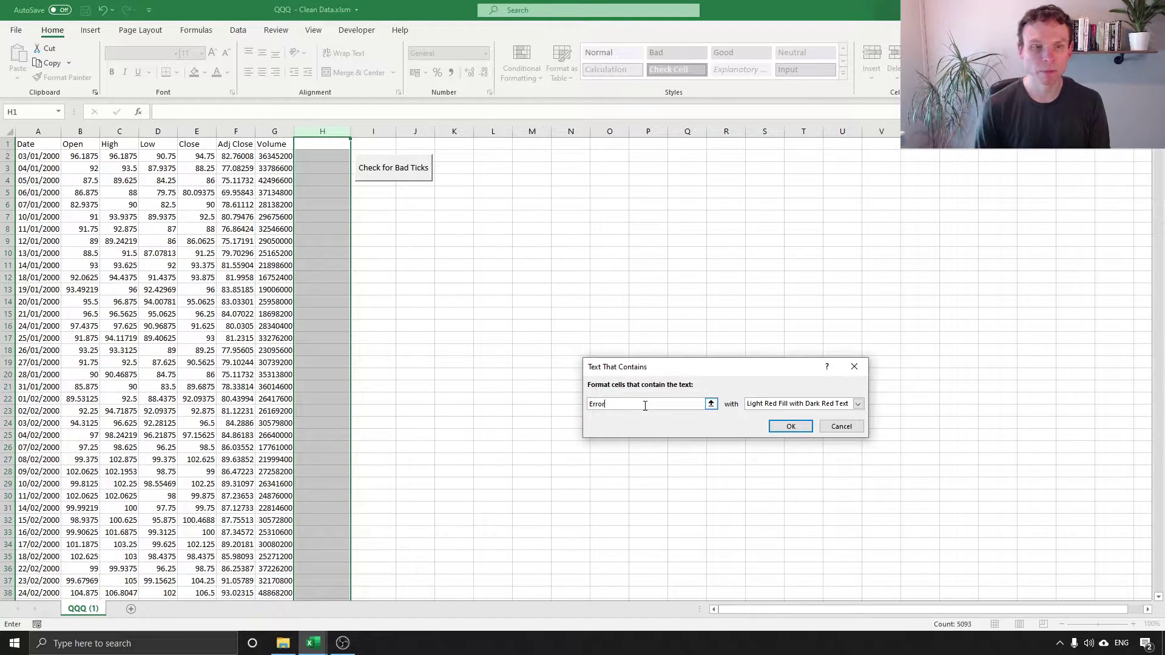
pyautogui.click(790, 427)
pyautogui.click(449, 254)
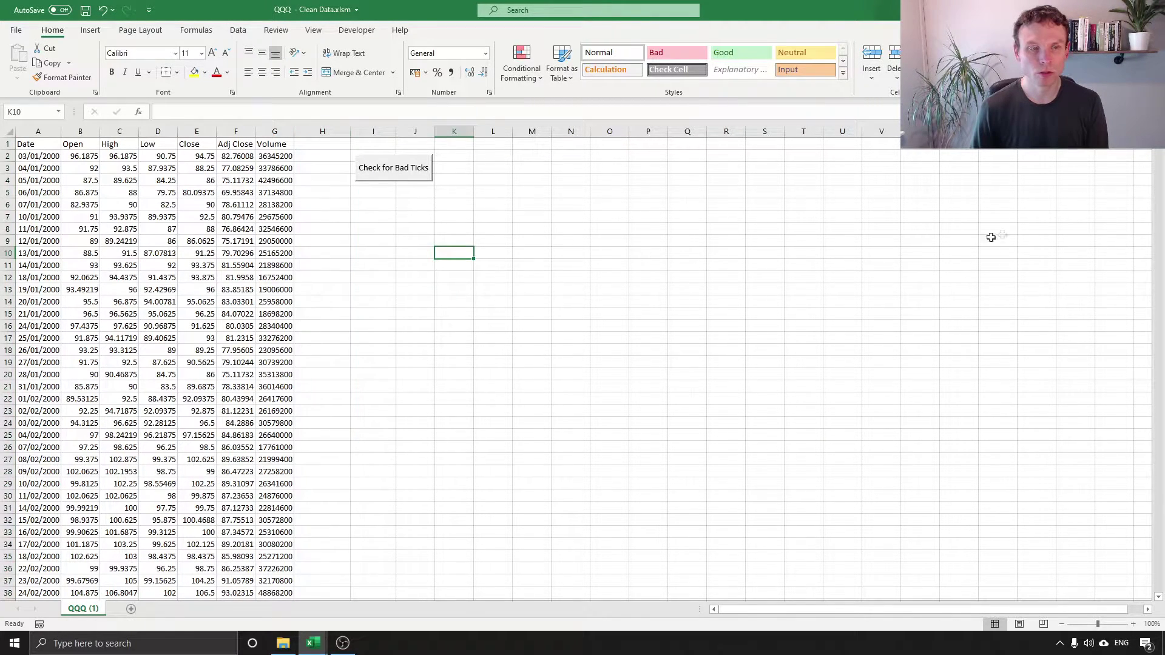
pyautogui.moveTo(1160, 157); pyautogui.dragTo(1157, 574)
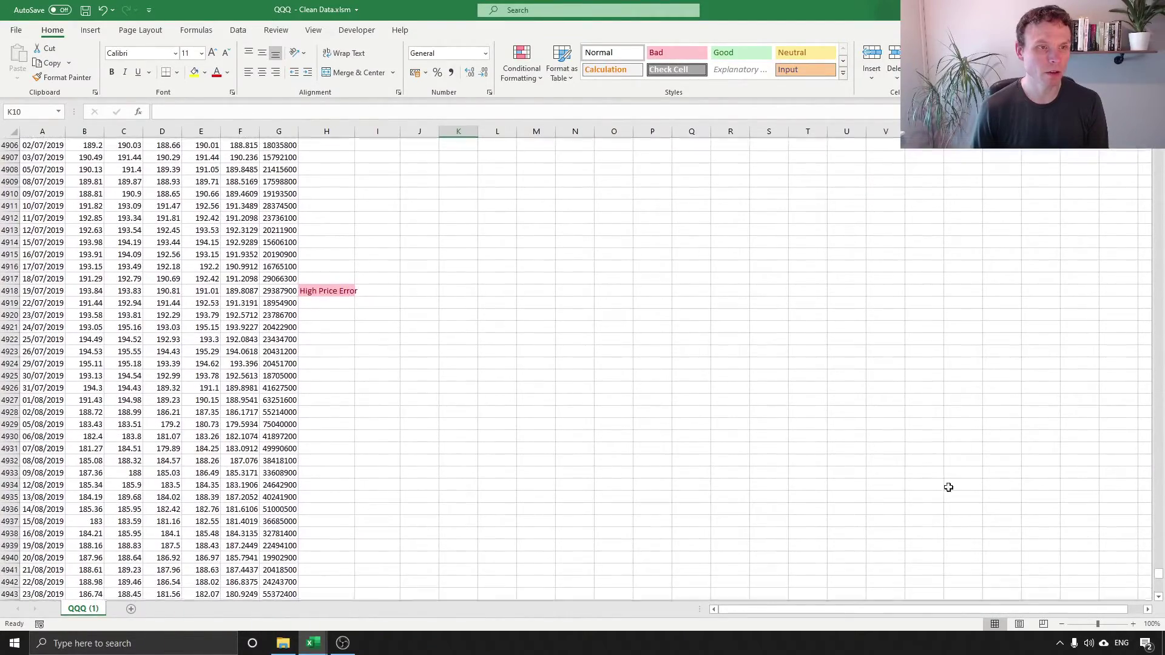
pyautogui.click(328, 292)
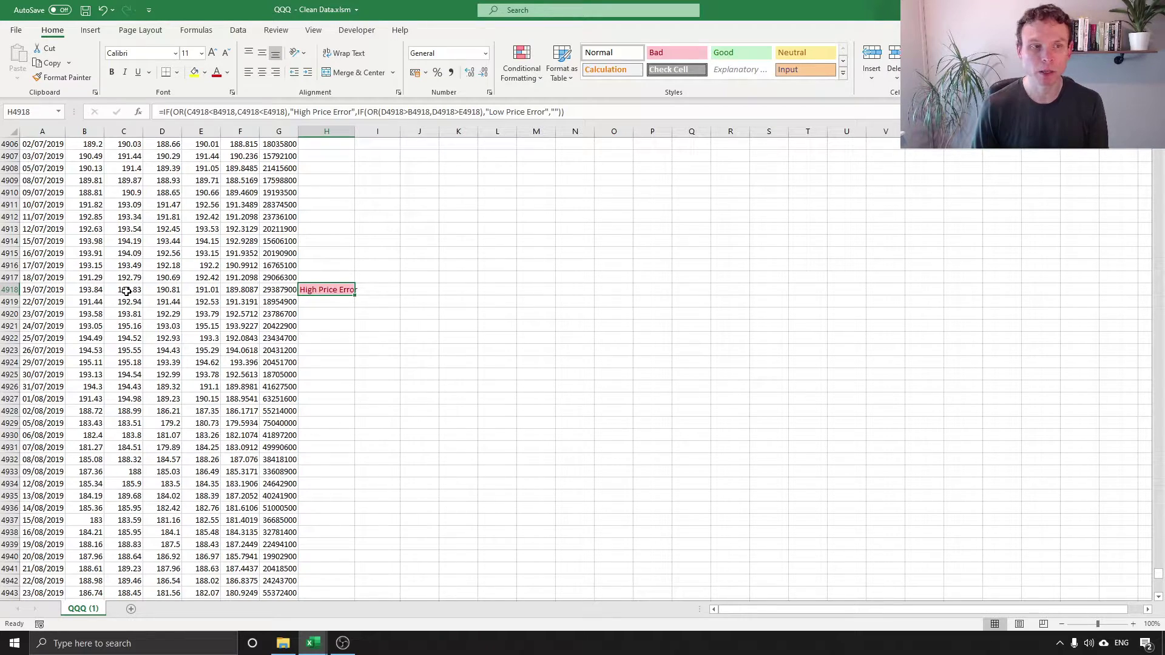
pyautogui.scroll(7, 1163, 431)
pyautogui.scroll(20, 1163, 432)
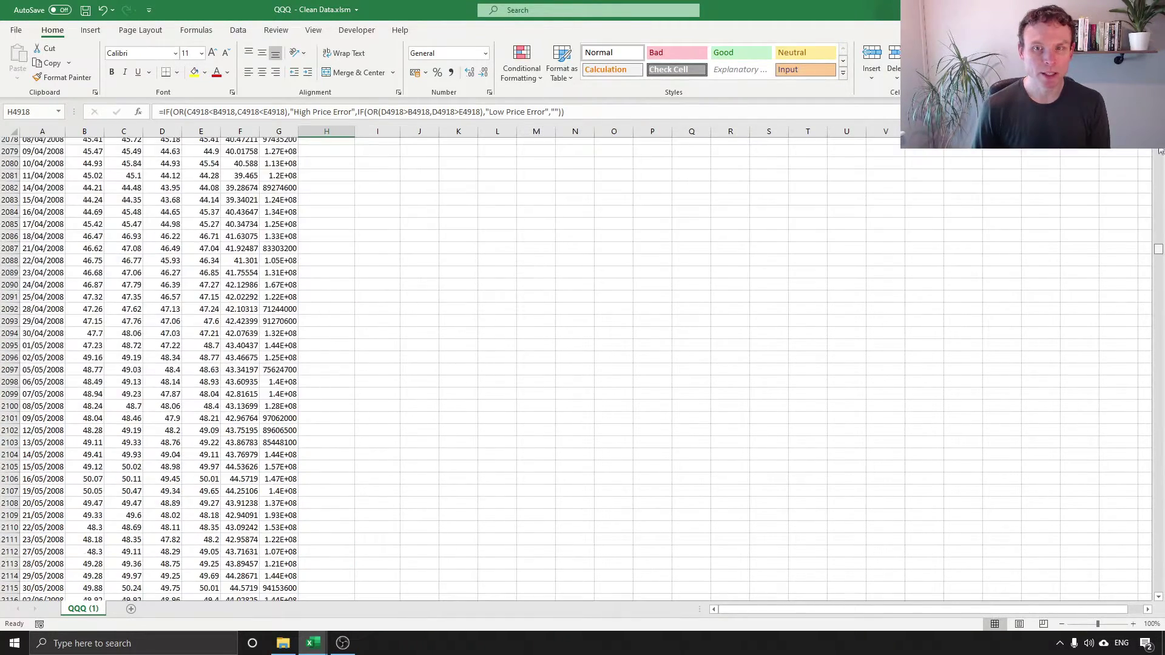
pyautogui.scroll(3, 323, 167)
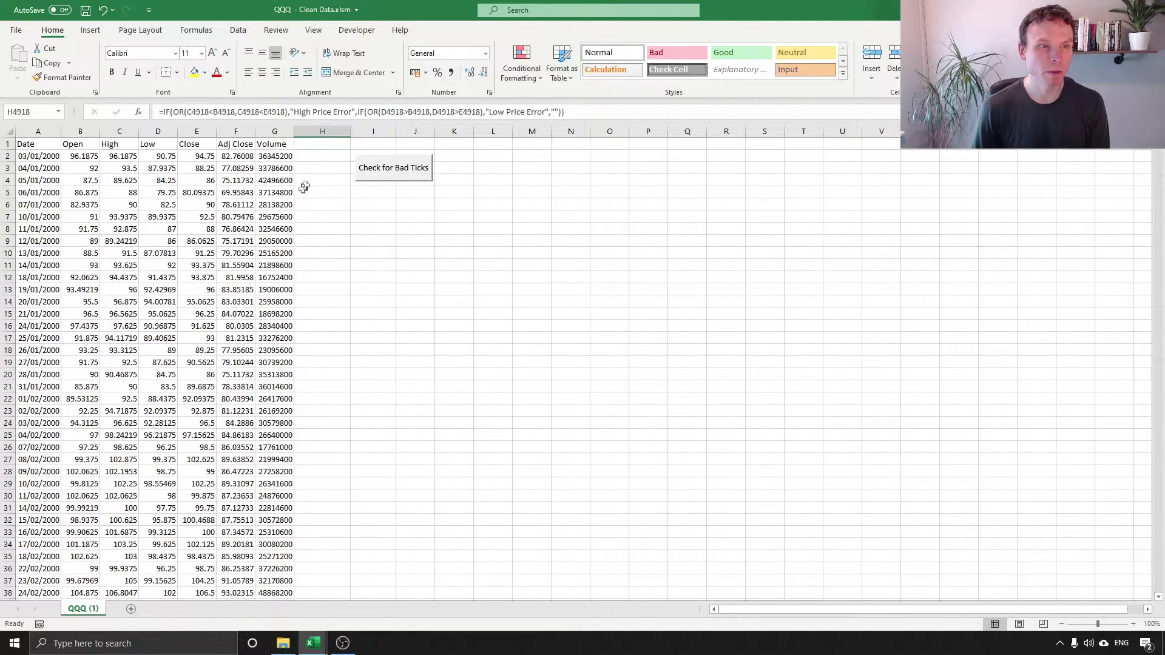
pyautogui.click(319, 155)
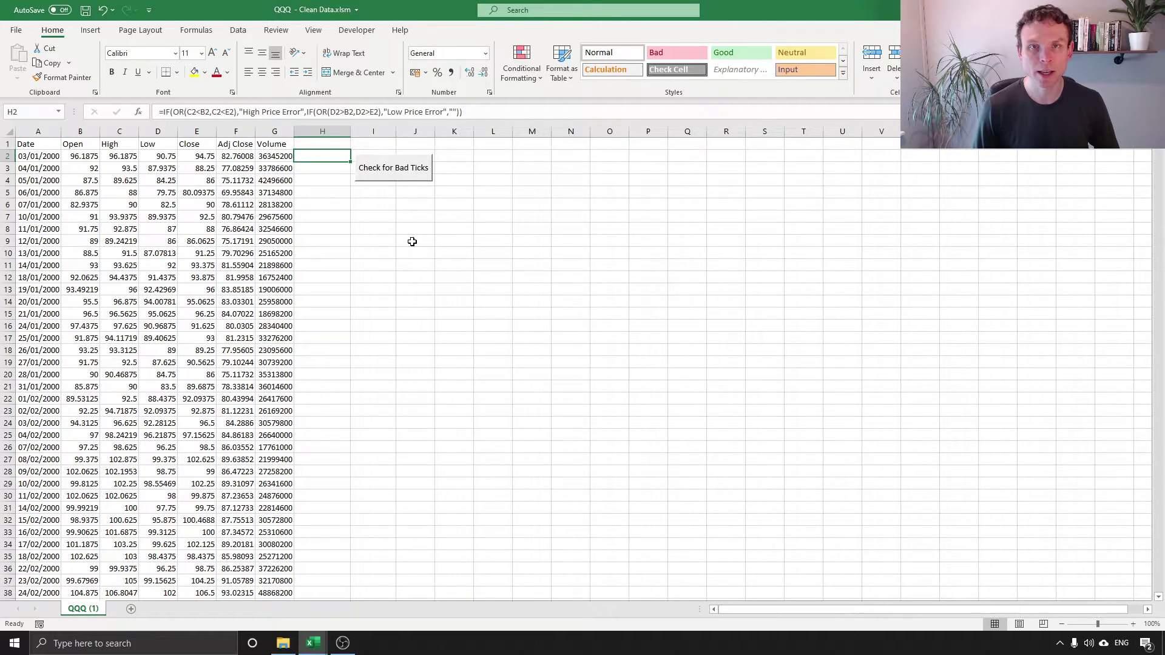
pyautogui.press('F8')
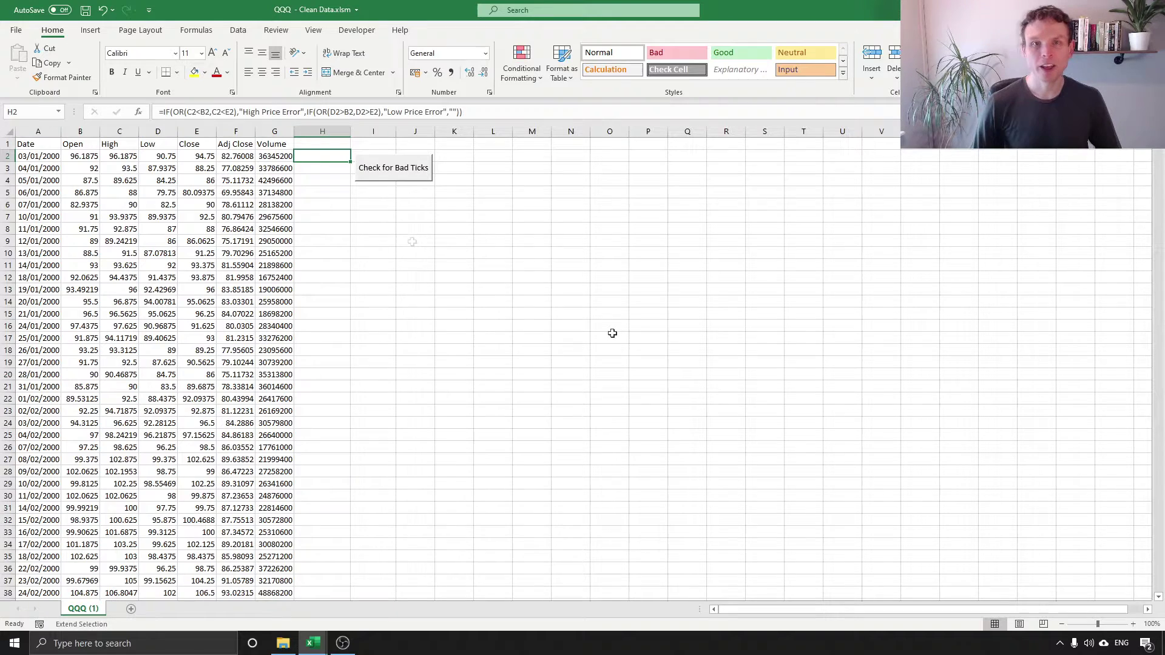